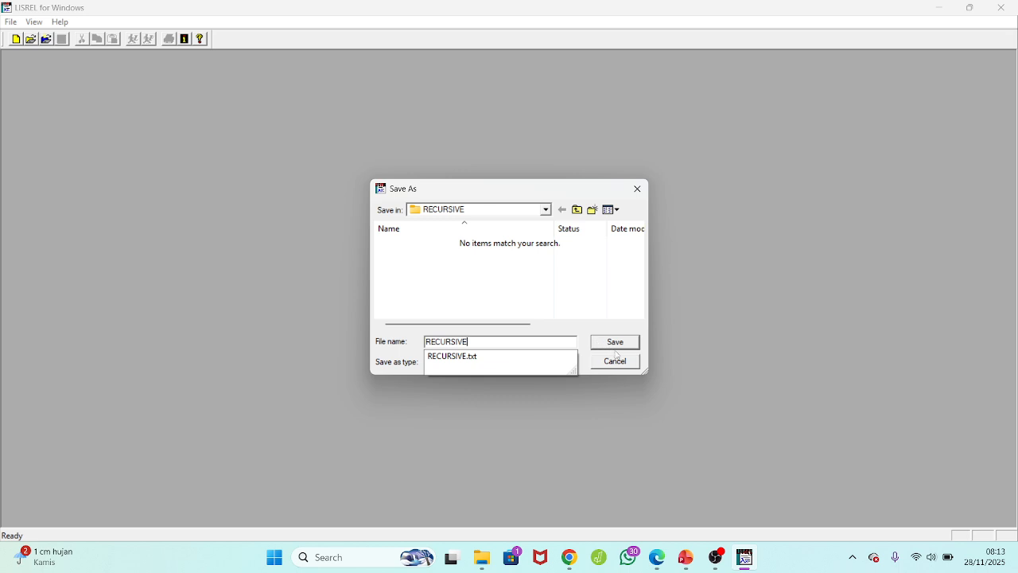
# Save the imported data as RECURSIVE with 18 variables, keeping variable names at the top of the file.
pyautogui.click(629, 348)
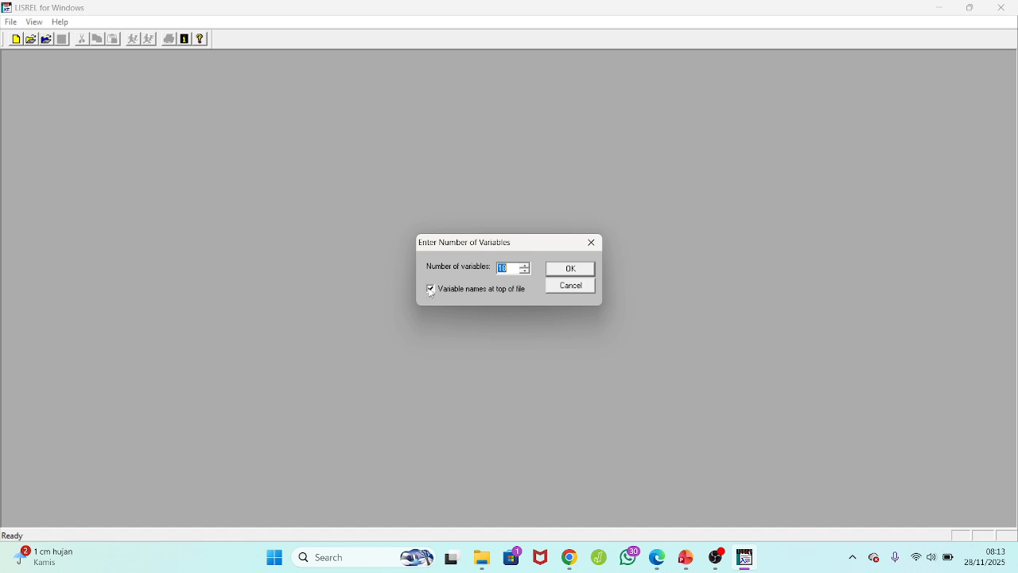
pyautogui.click(573, 270)
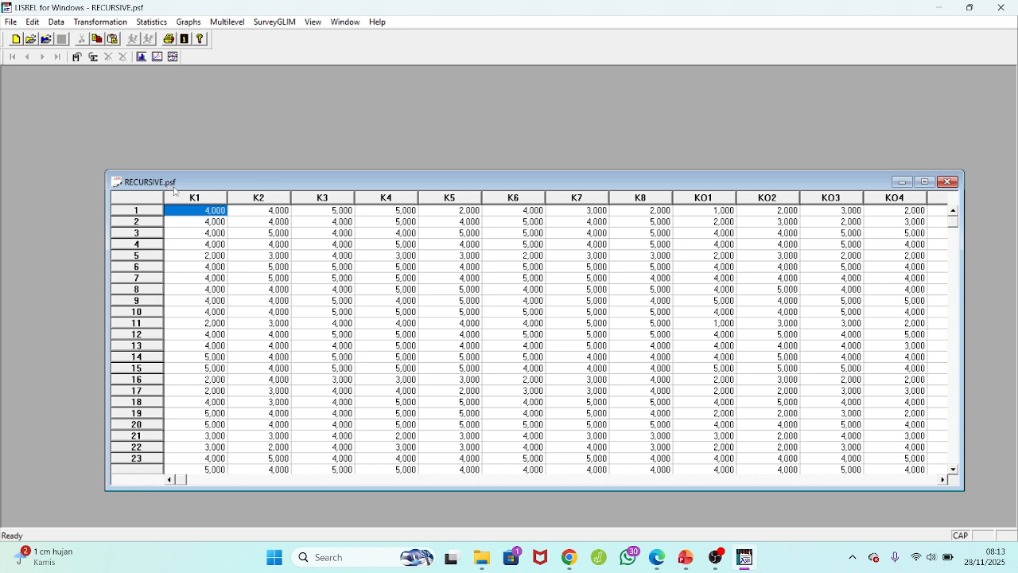
# Open the syntax file SINTAK_RECURSIVE.spl from the RECURSIVE folder.
pyautogui.click(17, 27)
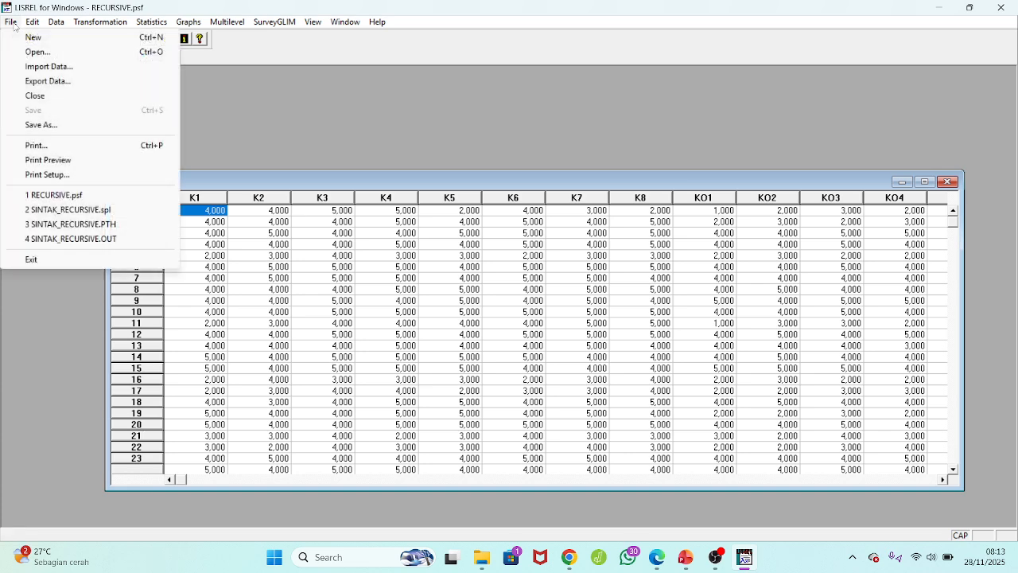
pyautogui.click(27, 51)
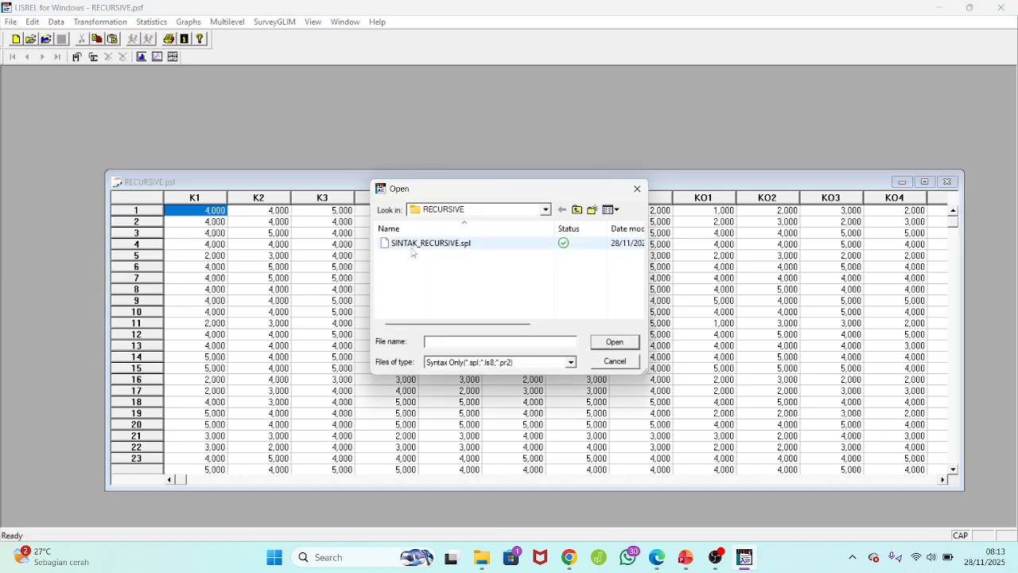
pyautogui.click(436, 244)
pyautogui.click(616, 343)
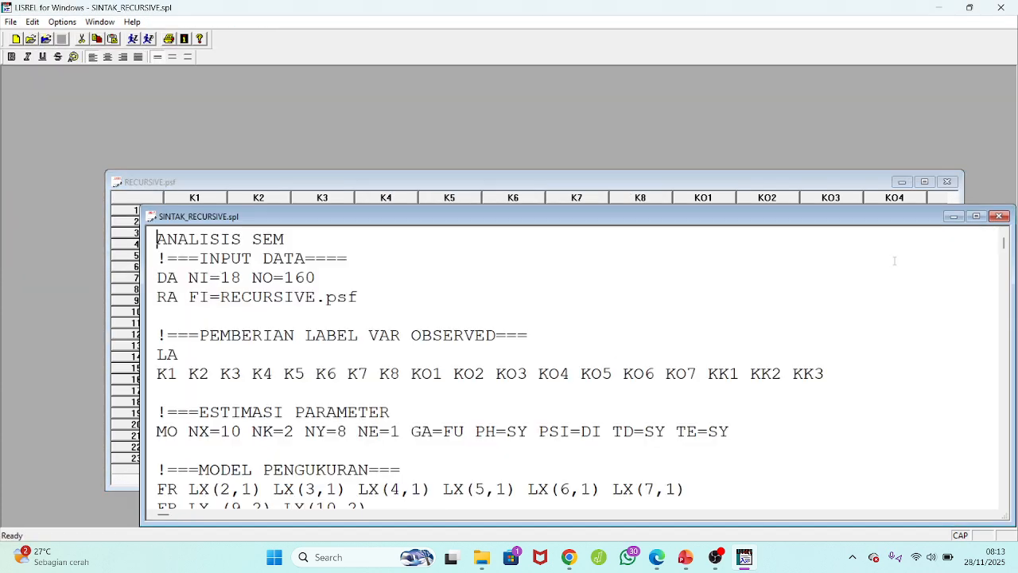
pyautogui.click(976, 217)
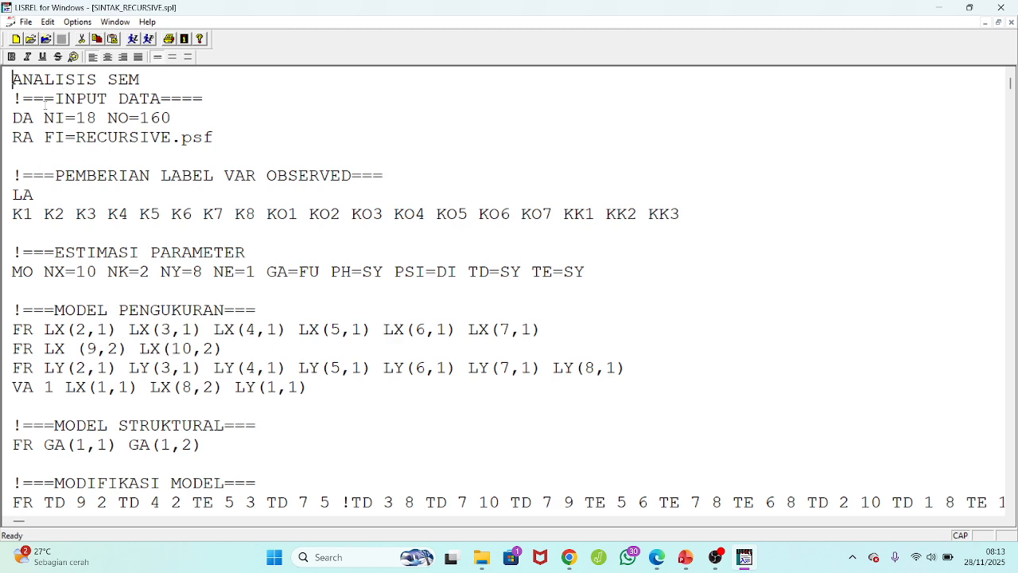
# Review the syntax's data input, observed variable labels and parameter estimation line.
pyautogui.moveTo(19, 103); pyautogui.dragTo(8, 101)
pyautogui.moveTo(97, 118); pyautogui.dragTo(75, 118)
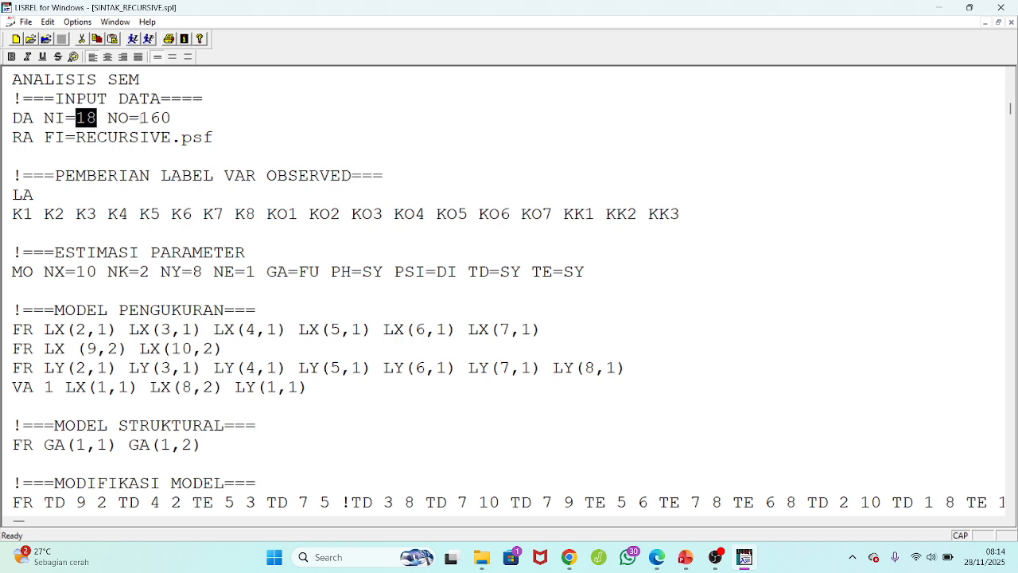
pyautogui.moveTo(172, 117); pyautogui.dragTo(140, 118)
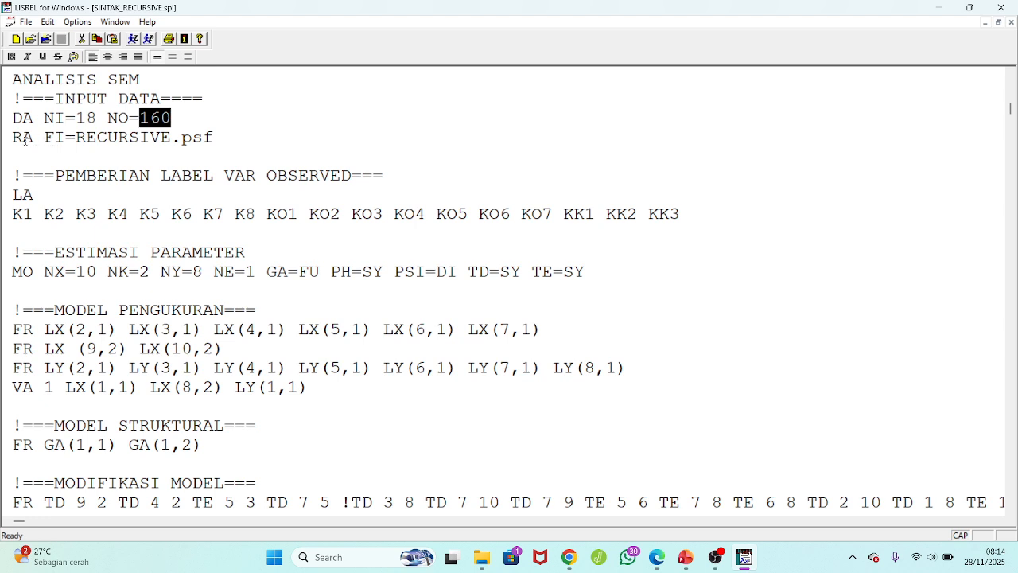
pyautogui.moveTo(44, 136); pyautogui.dragTo(53, 137)
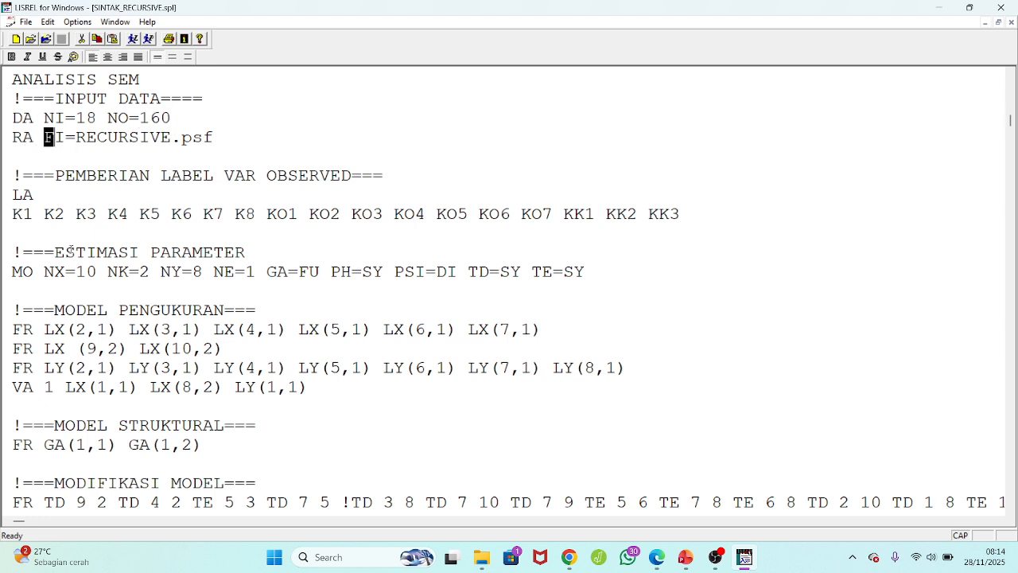
pyautogui.click(13, 214)
pyautogui.moveTo(13, 213); pyautogui.dragTo(680, 226)
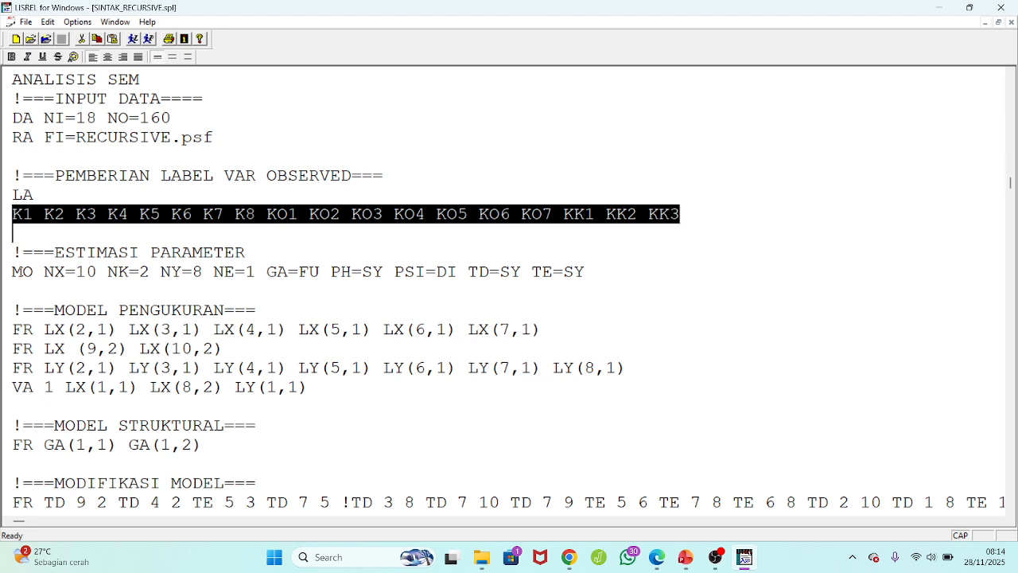
pyautogui.moveTo(12, 272); pyautogui.dragTo(66, 273)
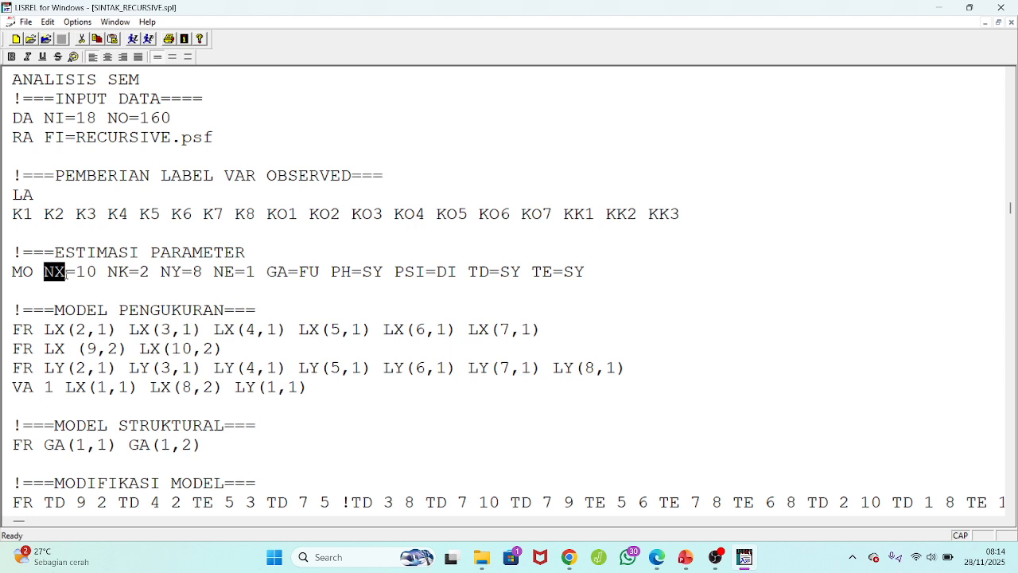
pyautogui.click(97, 272)
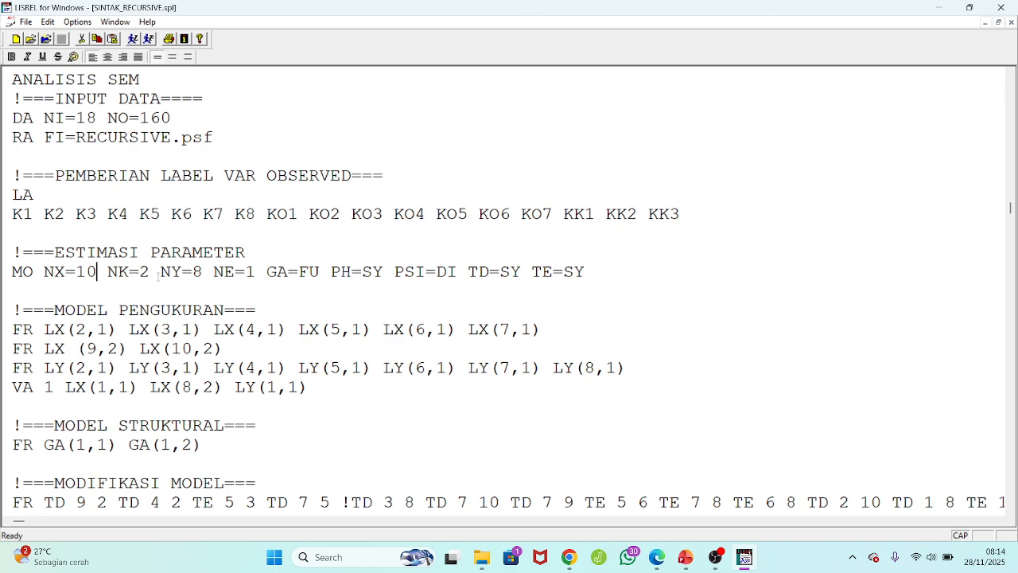
pyautogui.moveTo(162, 272); pyautogui.dragTo(256, 272)
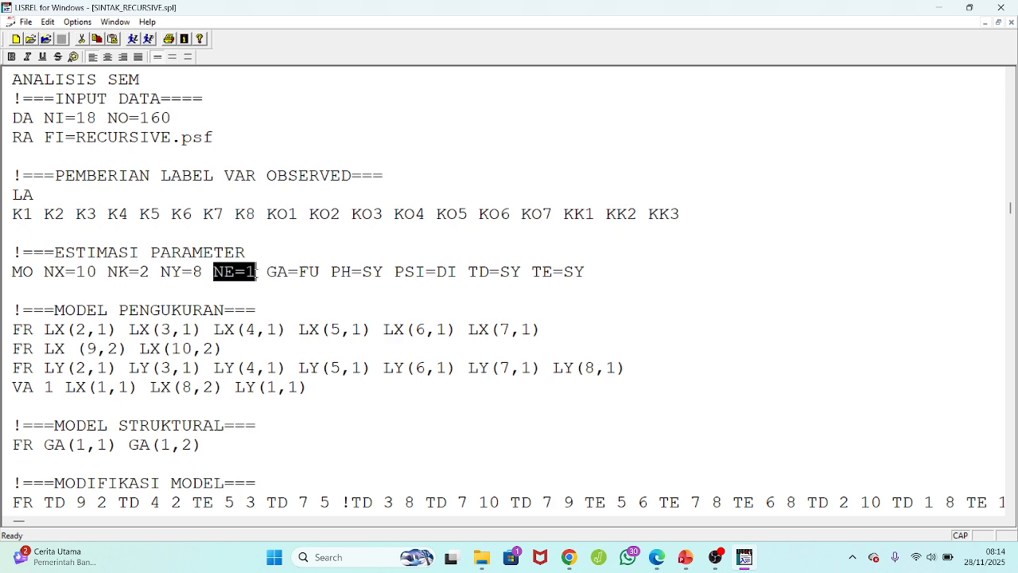
pyautogui.click(270, 272)
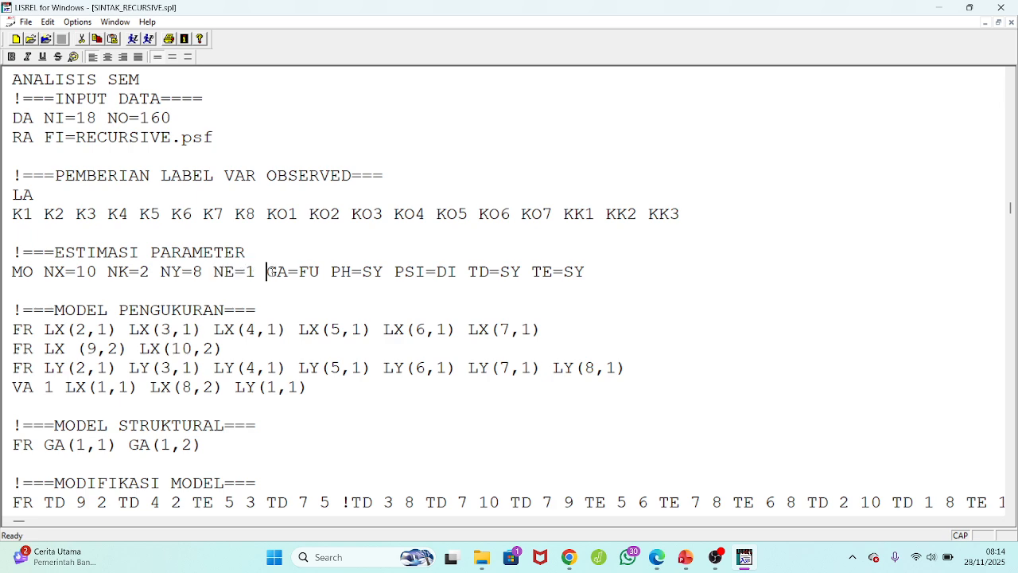
pyautogui.moveTo(270, 272); pyautogui.dragTo(375, 290)
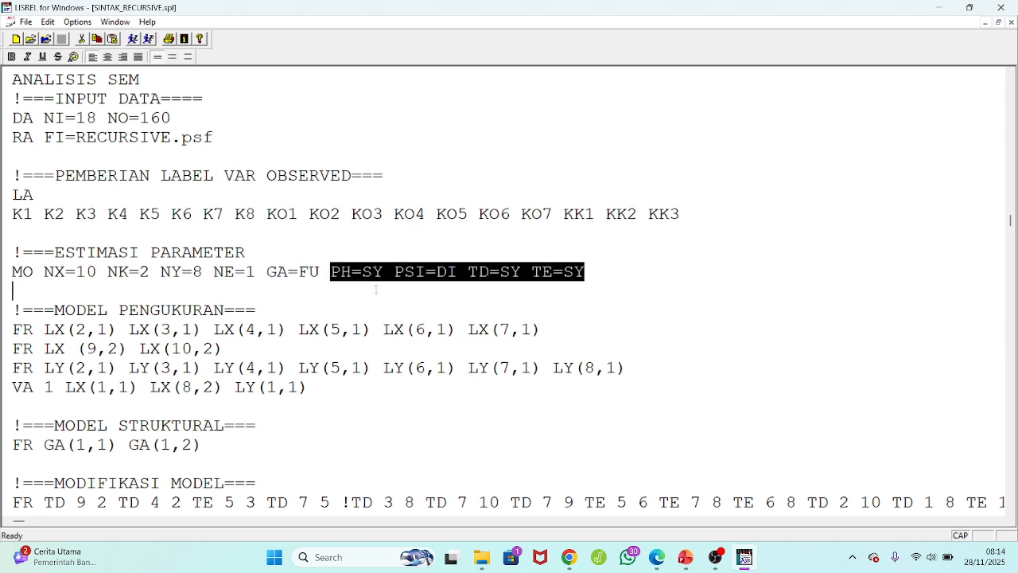
pyautogui.click(394, 272)
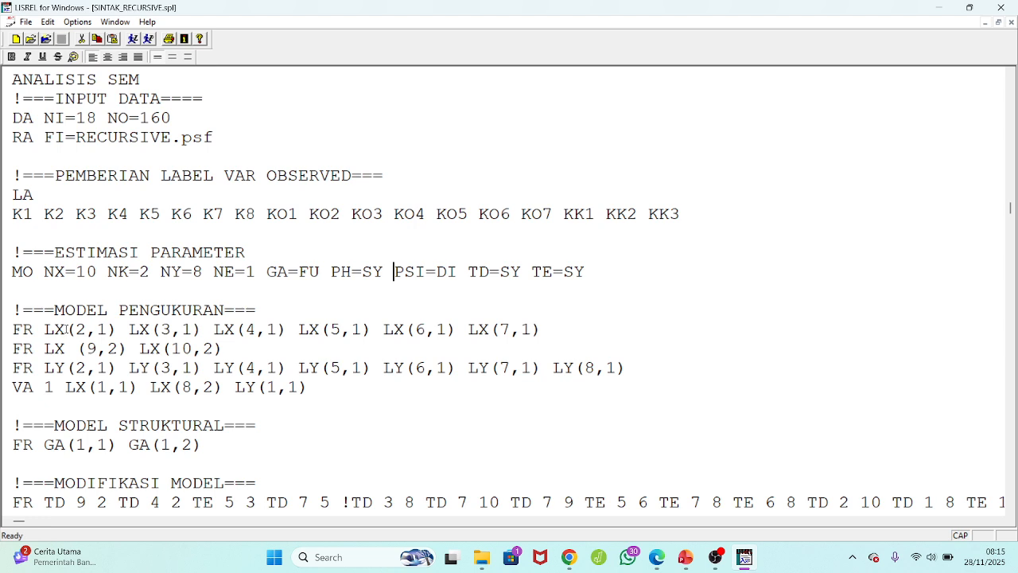
# Review the LX, LY and VA entries of the measurement model and the GA entries of the structural model.
pyautogui.moveTo(66, 328); pyautogui.dragTo(107, 329)
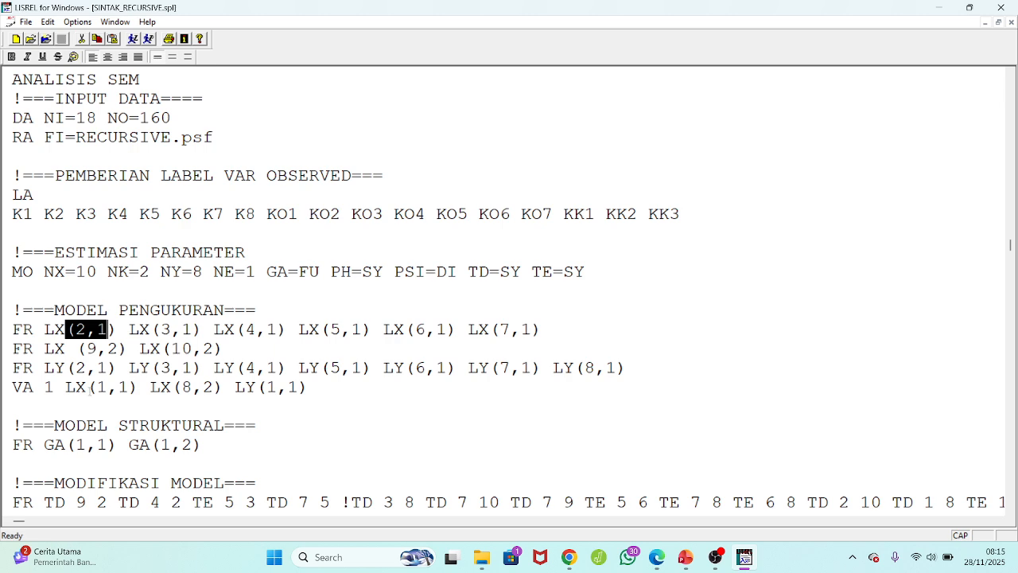
pyautogui.moveTo(24, 387); pyautogui.dragTo(128, 392)
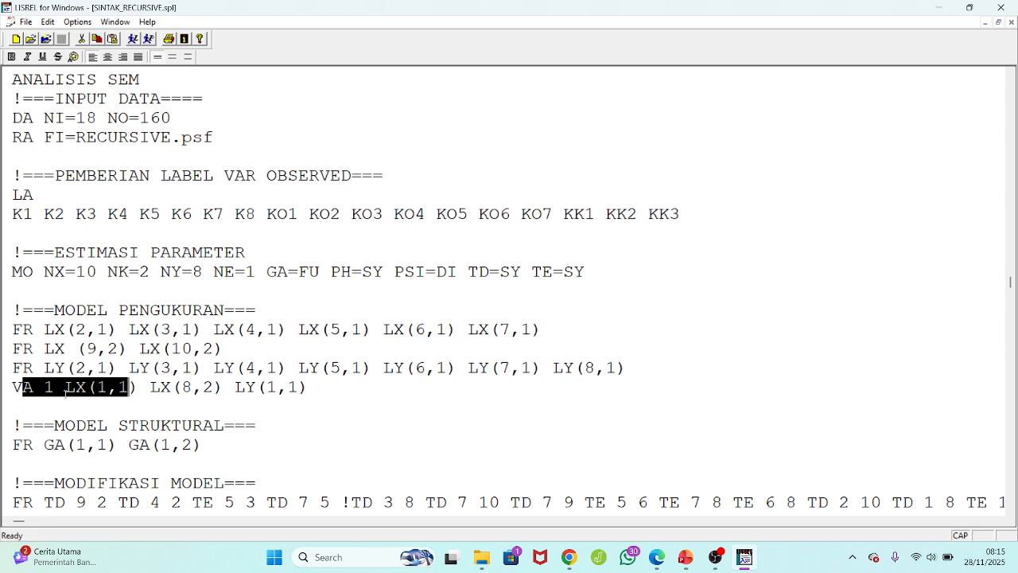
pyautogui.click(50, 387)
pyautogui.doubleClick(51, 387)
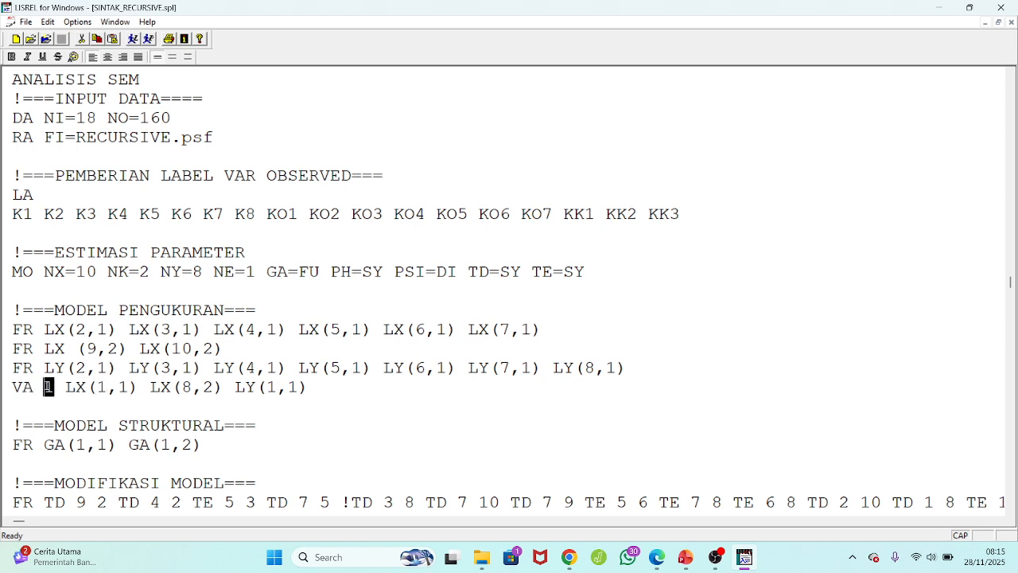
pyautogui.moveTo(65, 387); pyautogui.dragTo(108, 389)
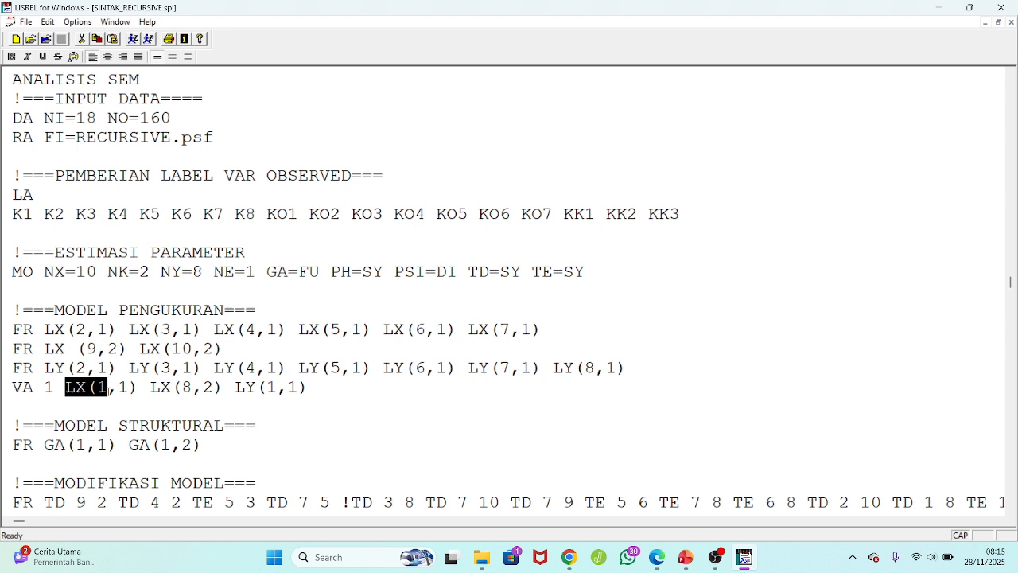
pyautogui.click(132, 387)
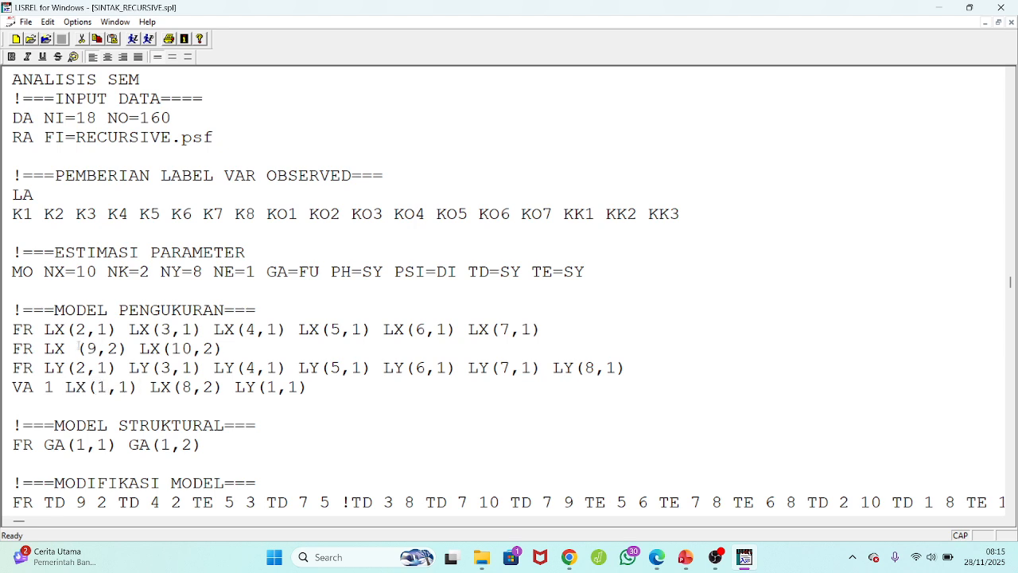
pyautogui.moveTo(23, 349); pyautogui.dragTo(150, 348)
pyautogui.click(233, 349)
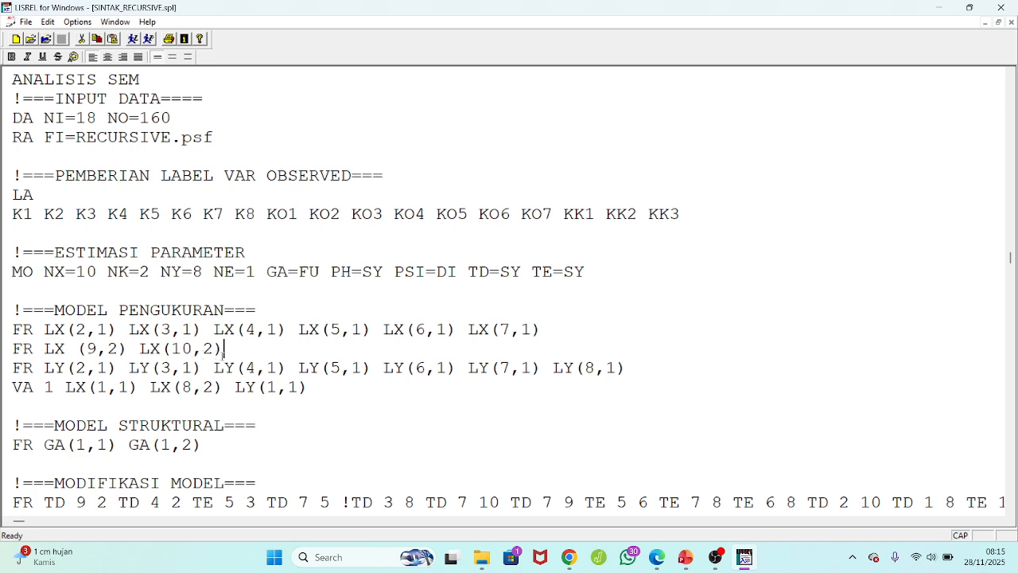
pyautogui.doubleClick(186, 387)
pyautogui.moveTo(585, 369); pyautogui.dragTo(606, 370)
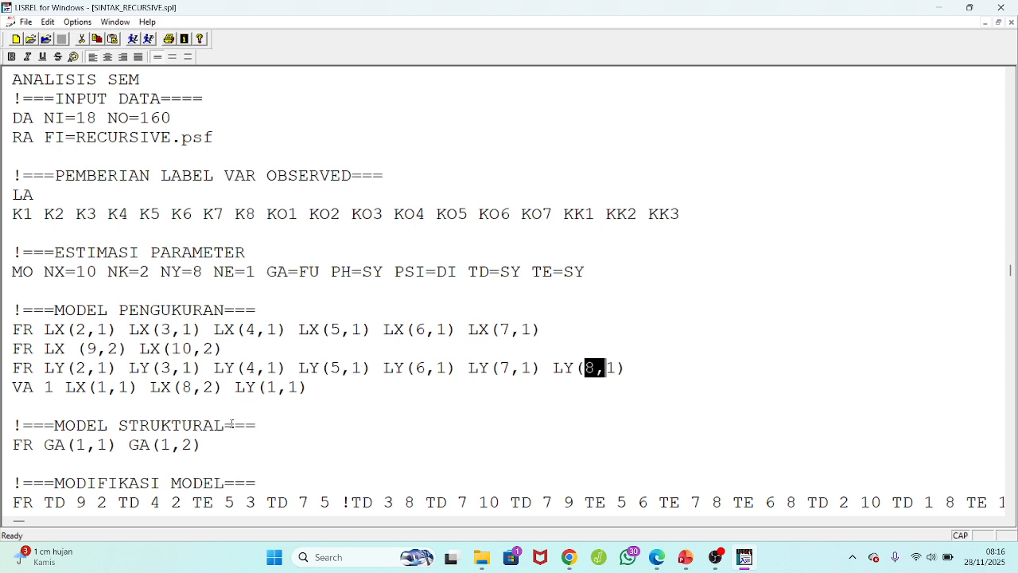
pyautogui.click(215, 442)
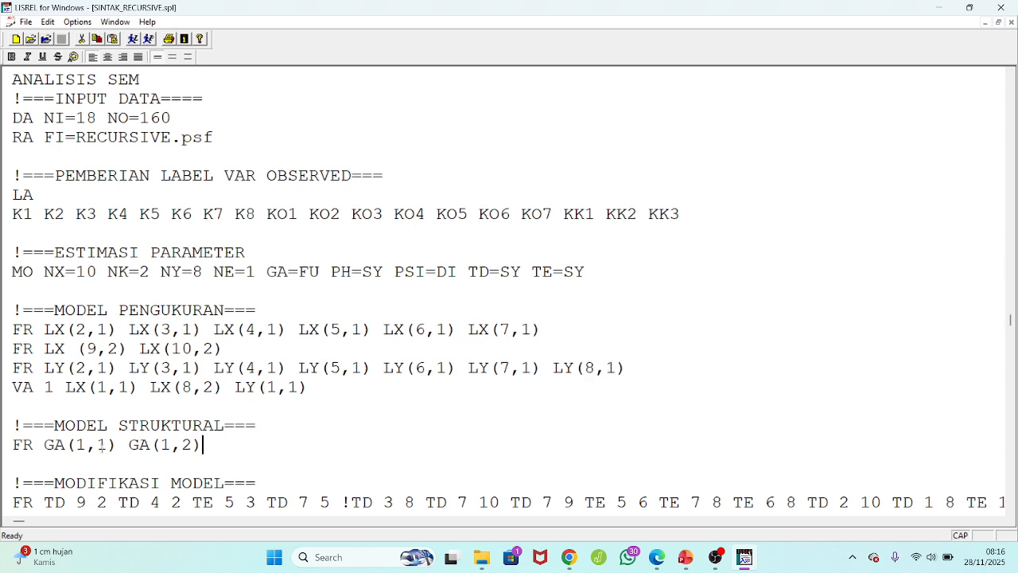
pyautogui.moveTo(44, 444); pyautogui.dragTo(62, 447)
pyautogui.moveTo(129, 444); pyautogui.dragTo(140, 447)
# Comment out the FR line under MODIFIKASI MODEL with a leading exclamation mark.
pyautogui.click(179, 481)
pyautogui.click(12, 502)
pyautogui.write('!')
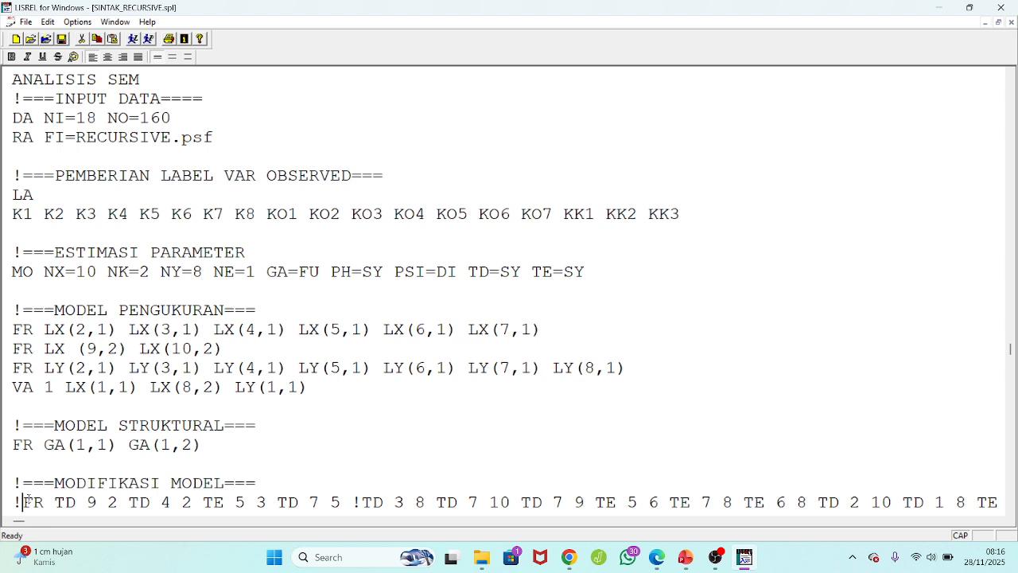
# Change the second exogenous latent variable label under LK to KEP_KER.
pyautogui.press('Down')
pyautogui.press('Down')
pyautogui.press('Down')
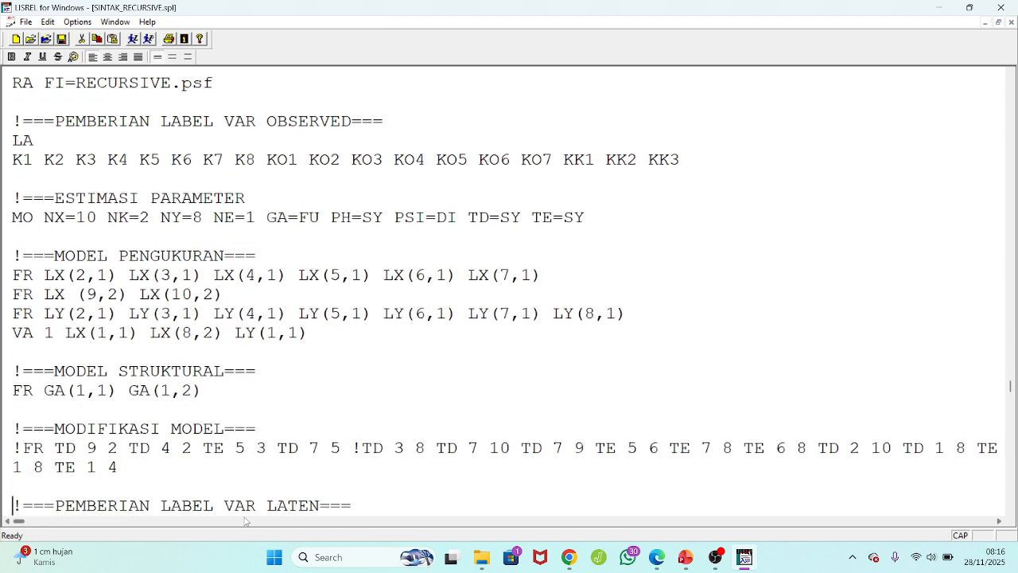
pyautogui.press('Down')
pyautogui.press('Down')
pyautogui.press('Down')
pyautogui.press('Down')
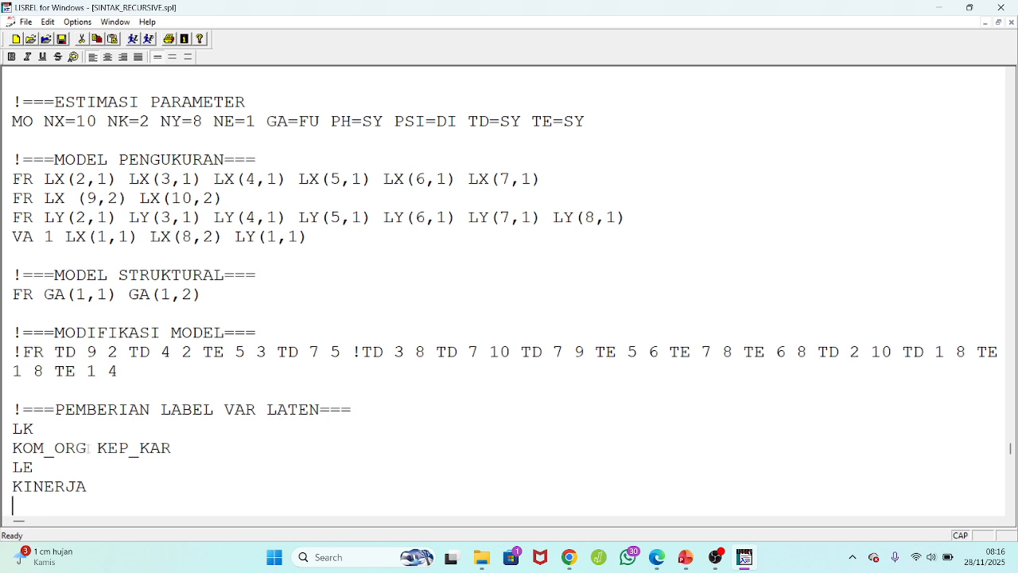
pyautogui.click(160, 448)
pyautogui.press('BackSpace')
pyautogui.write('E')
# Check the MI option on the OU output line and run the syntax with LISREL.
pyautogui.press('Down')
pyautogui.press('Down')
pyautogui.press('Down')
pyautogui.press('Down')
pyautogui.press('Down')
pyautogui.press('Down')
pyautogui.press('Down')
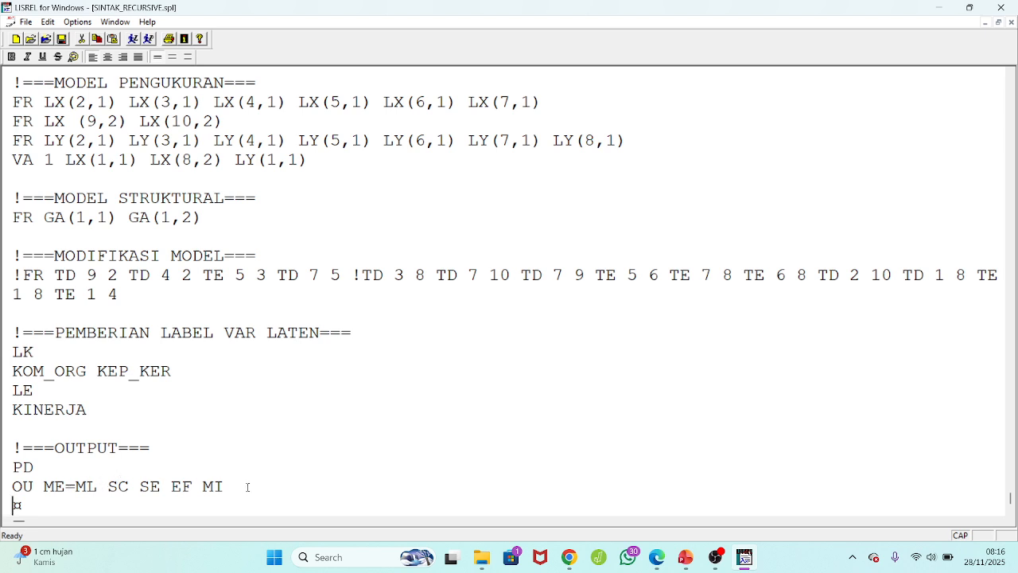
pyautogui.moveTo(226, 486); pyautogui.dragTo(203, 486)
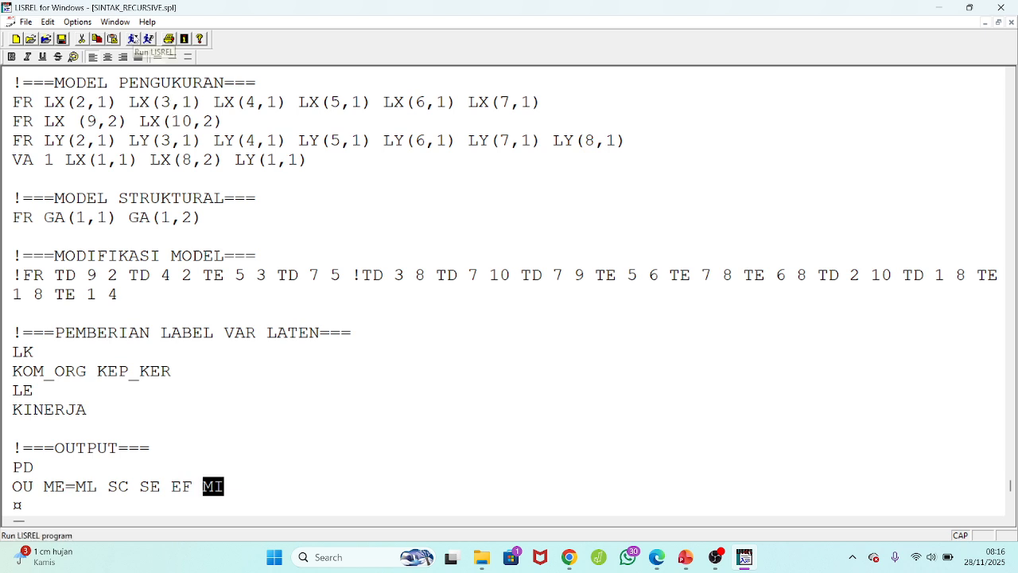
pyautogui.click(134, 38)
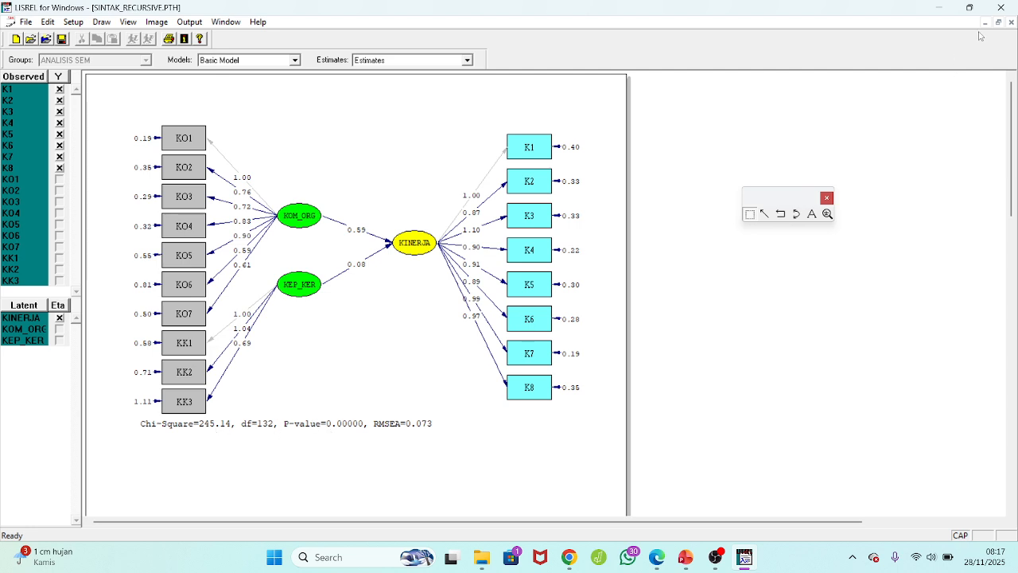
# Close the path diagram and find the maximum modification index and its matrix element in the output file.
pyautogui.click(1013, 23)
pyautogui.click(515, 305)
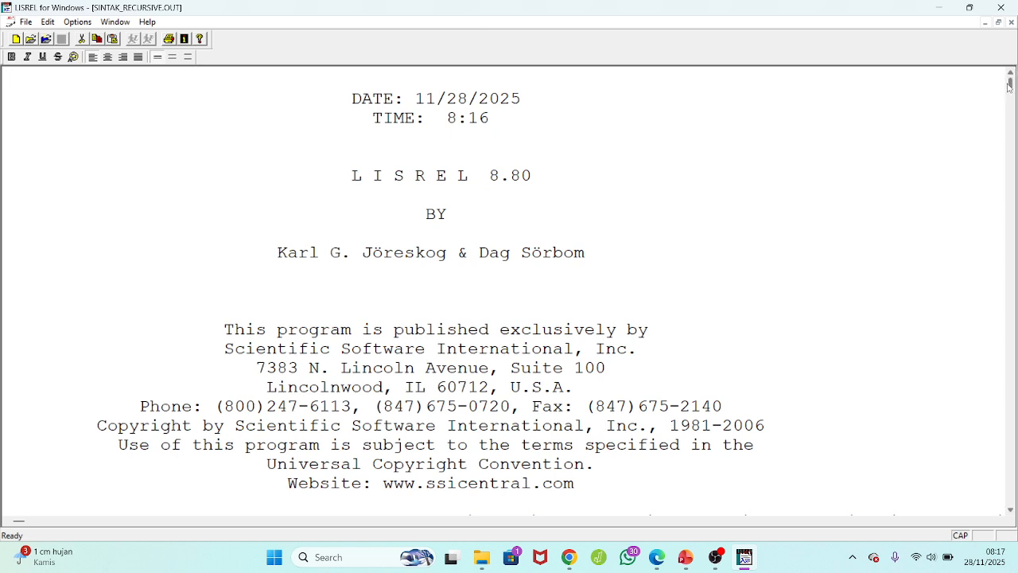
pyautogui.moveTo(1009, 83); pyautogui.dragTo(974, 421)
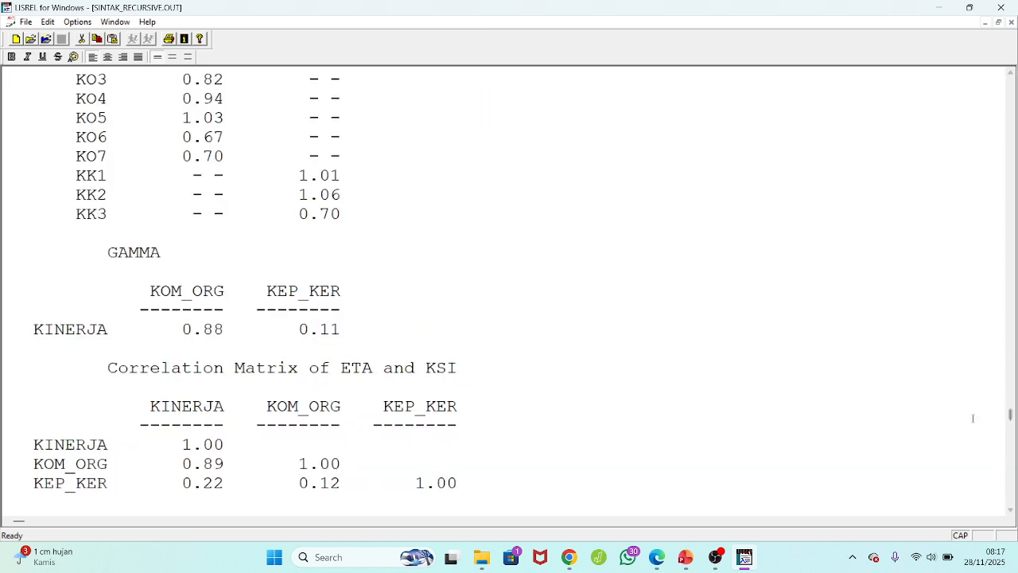
pyautogui.scroll(4, 973, 419)
pyautogui.scroll(10, 972, 418)
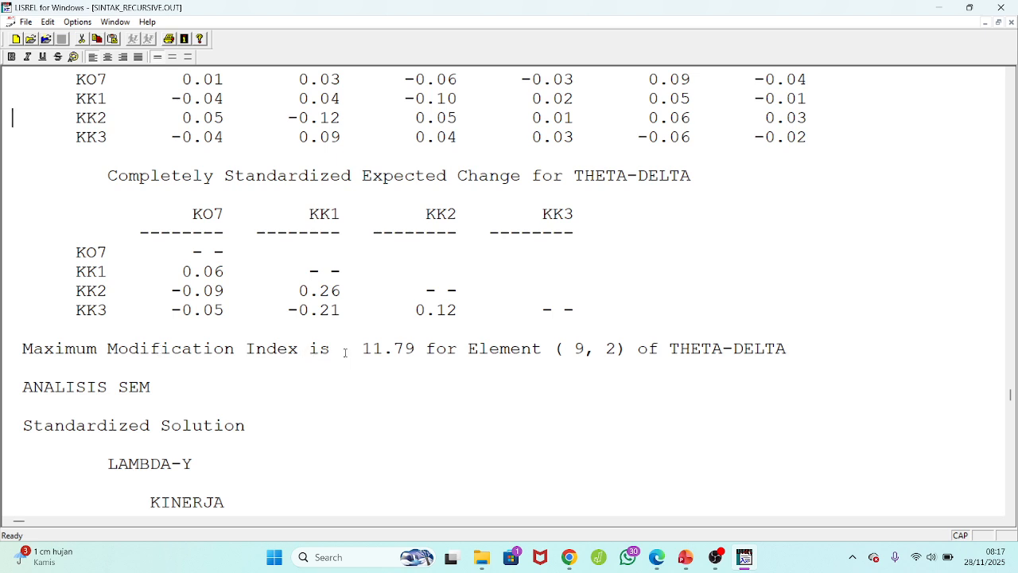
pyautogui.moveTo(362, 348); pyautogui.dragTo(414, 348)
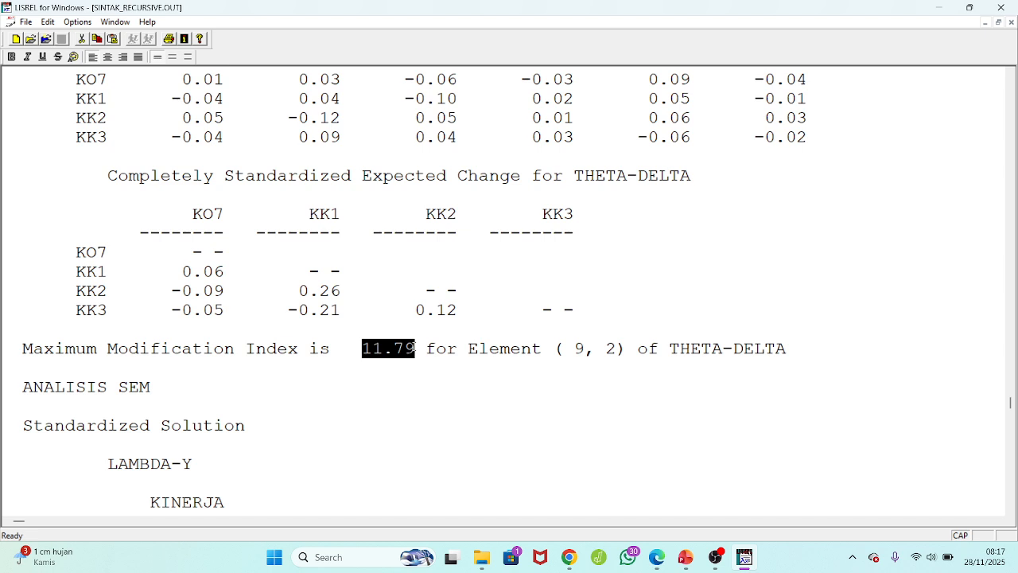
pyautogui.moveTo(668, 348); pyautogui.dragTo(788, 352)
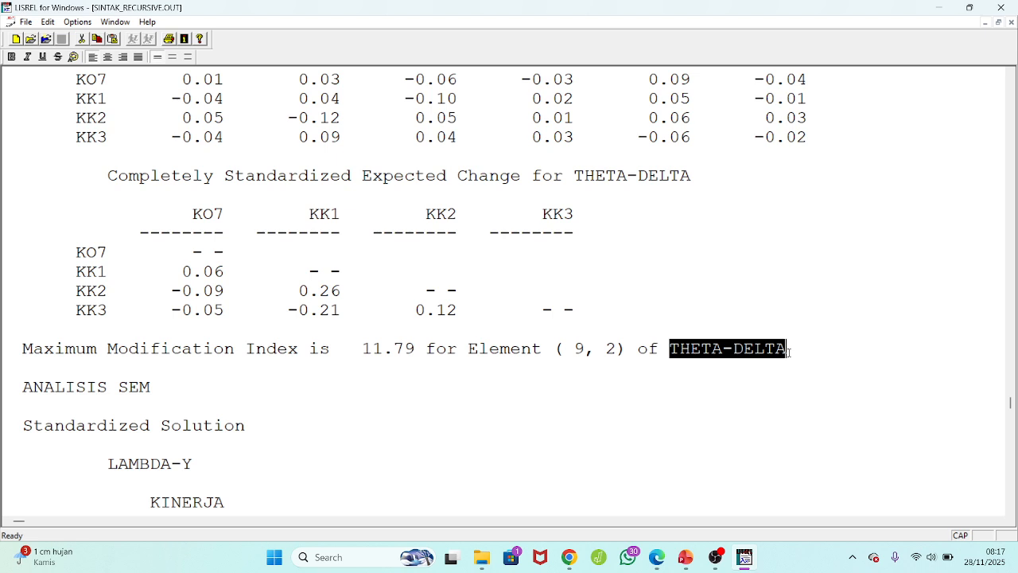
# Close the output file and reactivate the FR line under MODIFIKASI MODEL by removing its leading exclamation mark.
pyautogui.moveTo(574, 349); pyautogui.dragTo(618, 350)
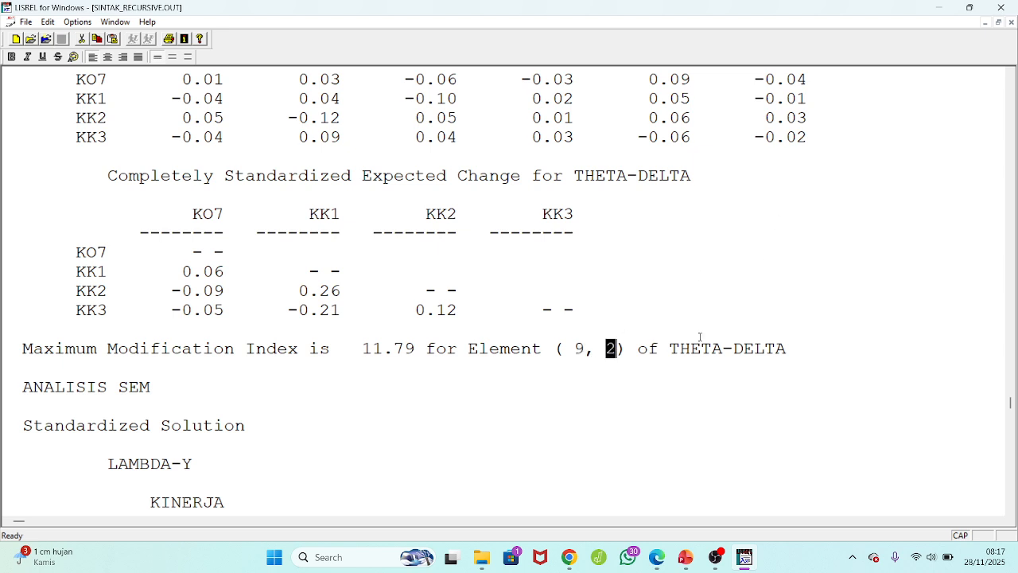
pyautogui.click(1011, 23)
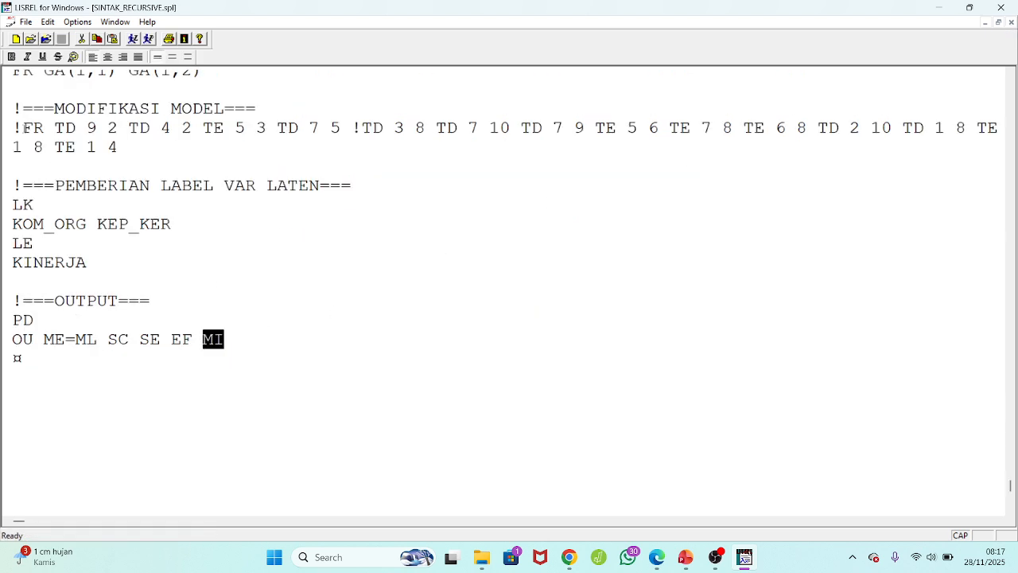
pyautogui.click(22, 127)
pyautogui.press('BackSpace')
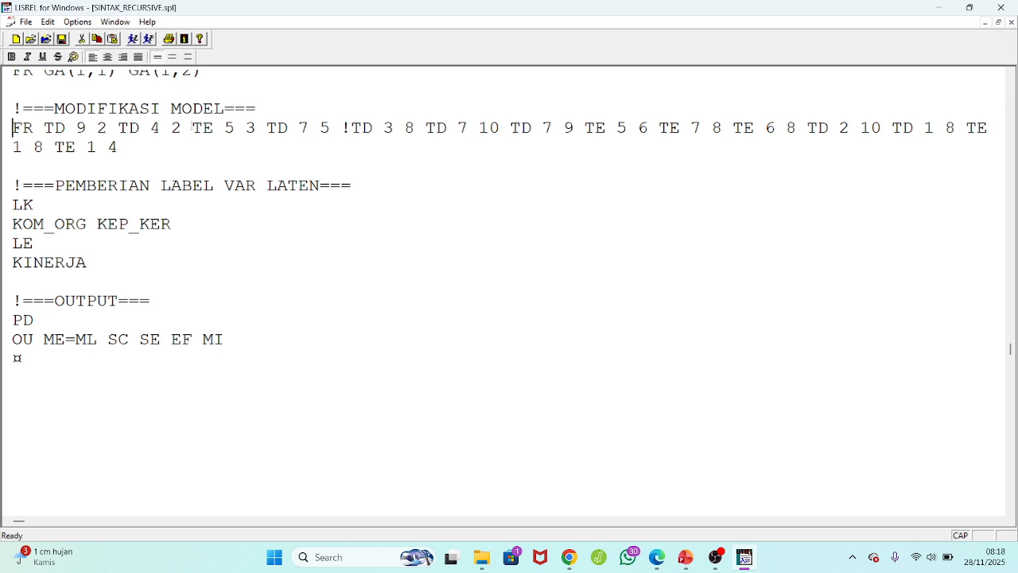
# Review the active terms TD 9 2, TD 4 2, TE 5 3 and TD 7 5 on the FR line and run the syntax with LISREL.
pyautogui.moveTo(118, 128); pyautogui.dragTo(187, 123)
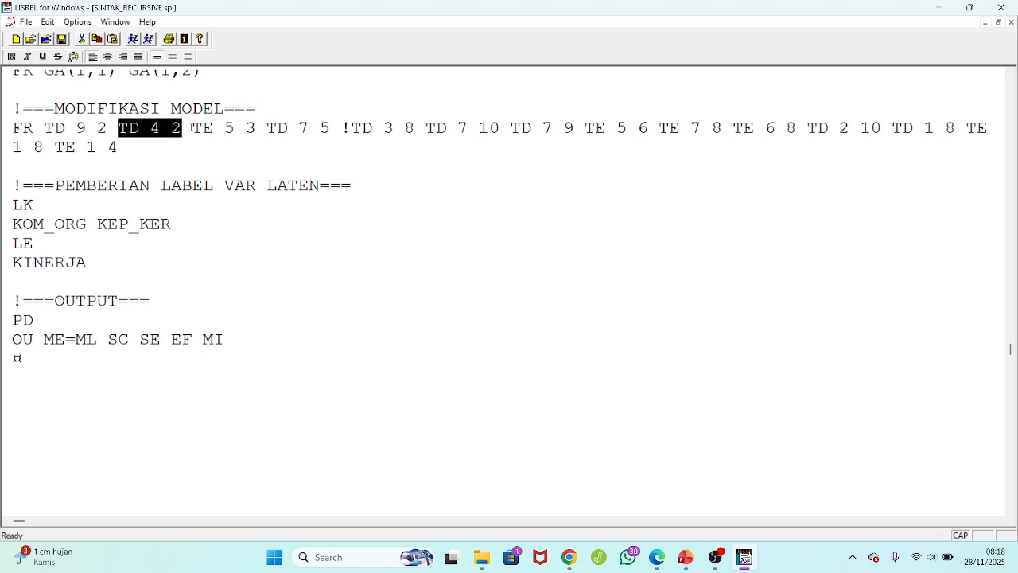
pyautogui.click(192, 127)
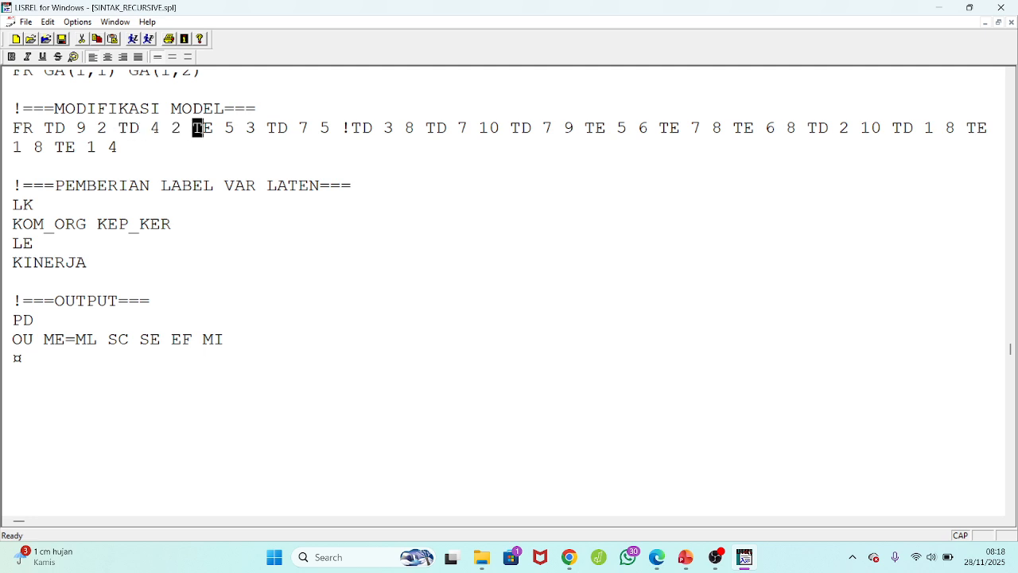
pyautogui.moveTo(194, 128); pyautogui.dragTo(235, 128)
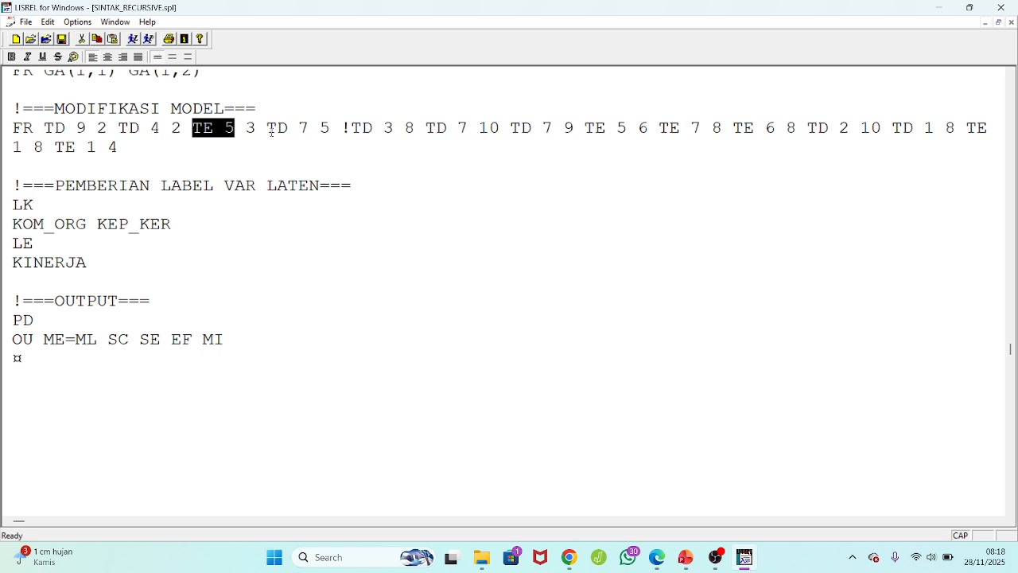
pyautogui.click(342, 128)
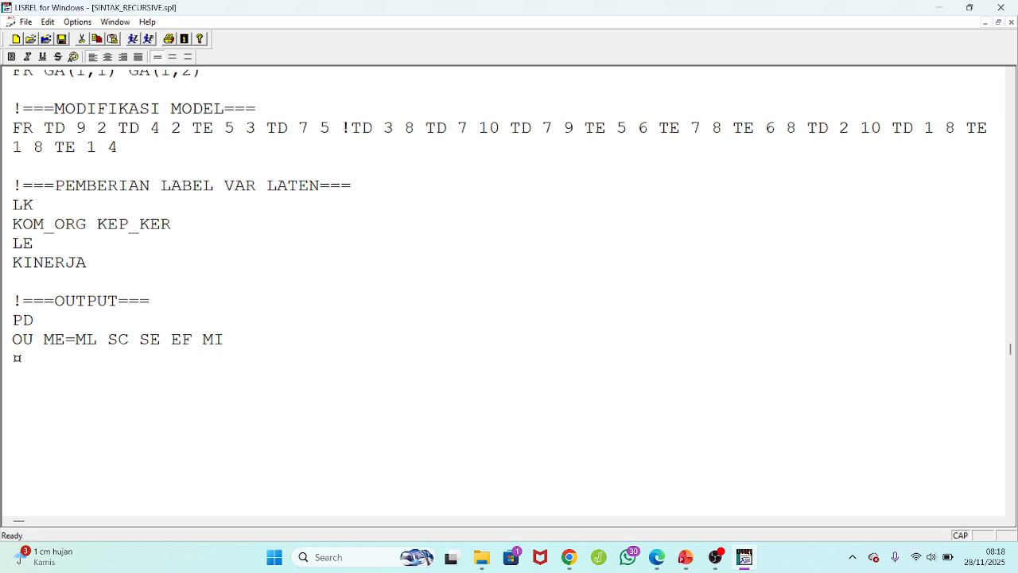
pyautogui.moveTo(341, 128); pyautogui.dragTo(9, 128)
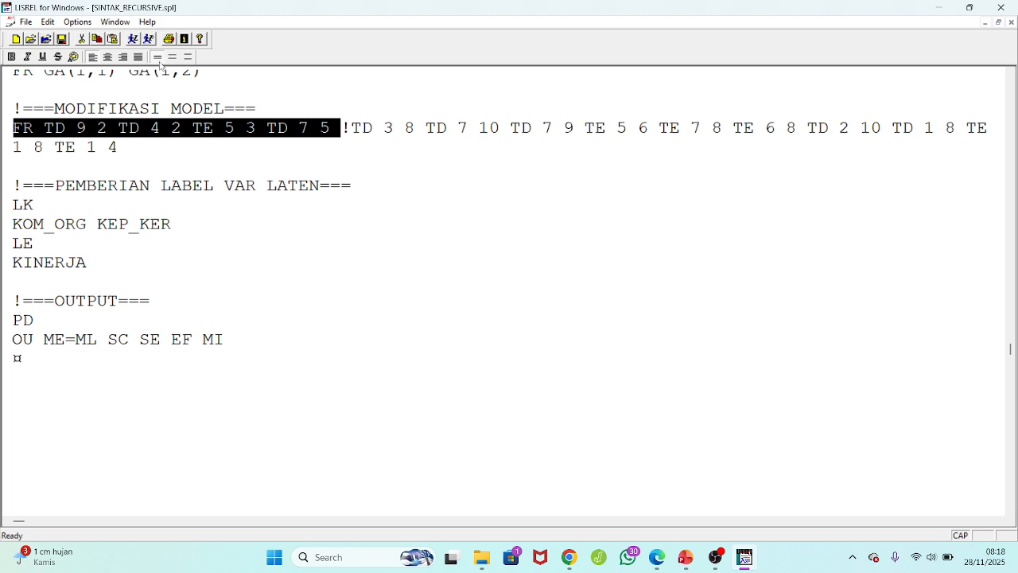
pyautogui.click(133, 39)
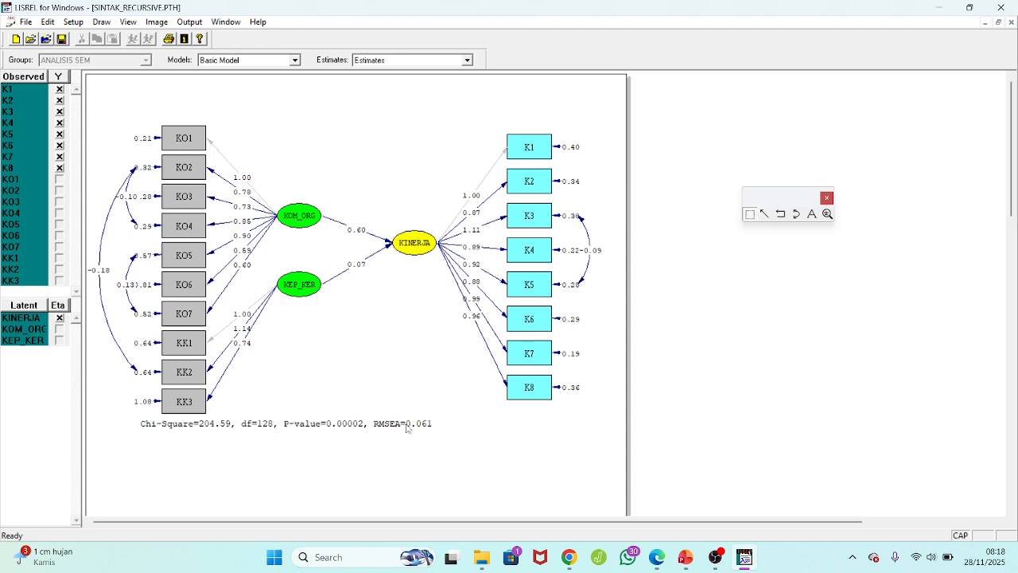
# Close the path diagram without saving and find the maximum modification index with its matrix element in the new output file.
pyautogui.click(1011, 22)
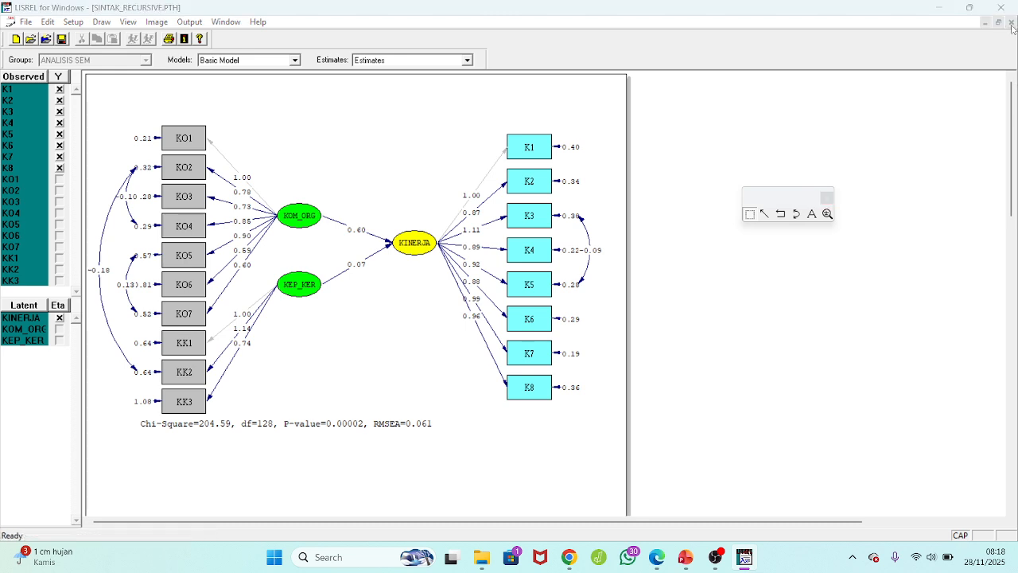
pyautogui.press('n')
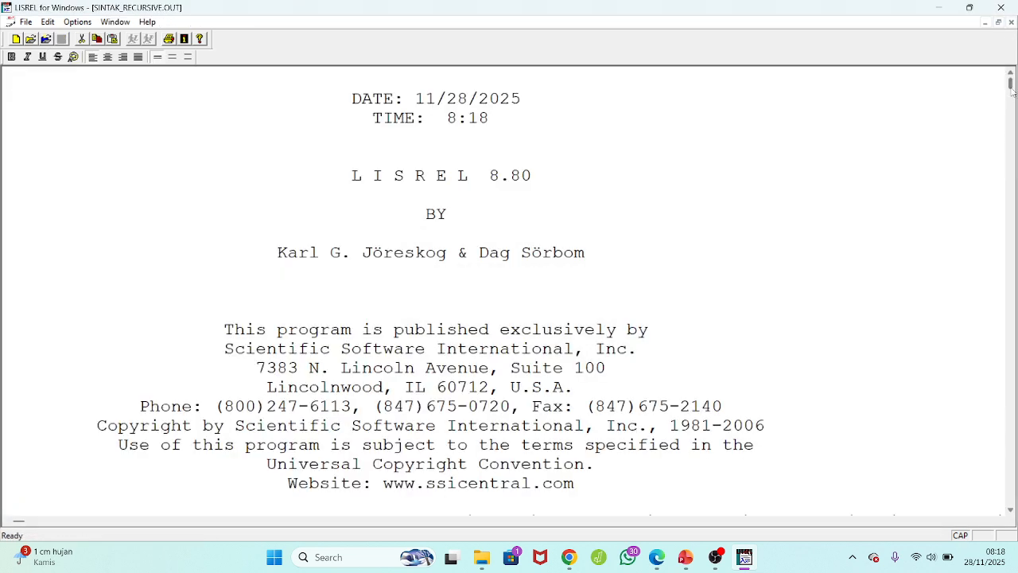
pyautogui.moveTo(1011, 91); pyautogui.dragTo(1016, 443)
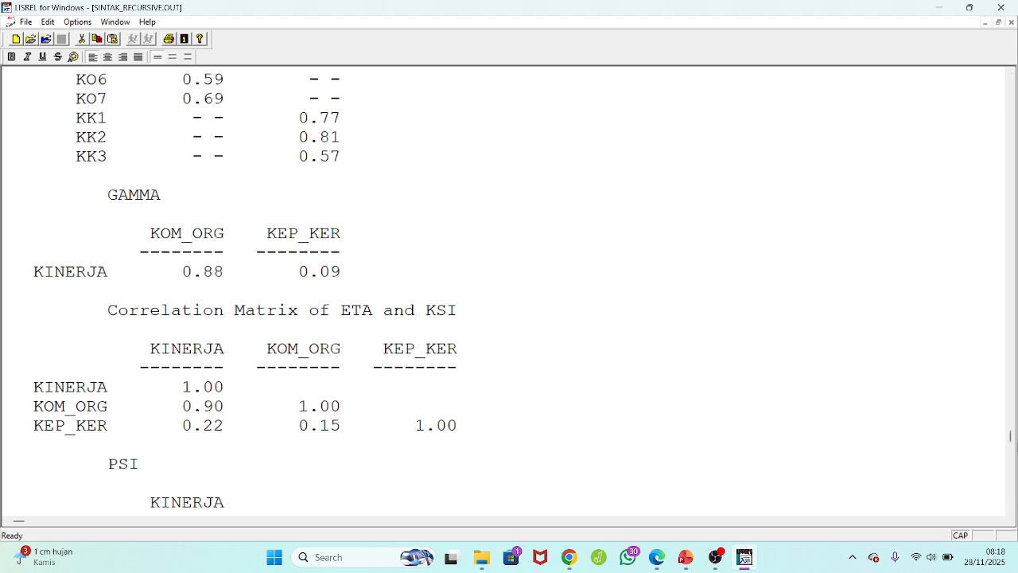
pyautogui.scroll(2, 1017, 443)
pyautogui.scroll(20, 1016, 443)
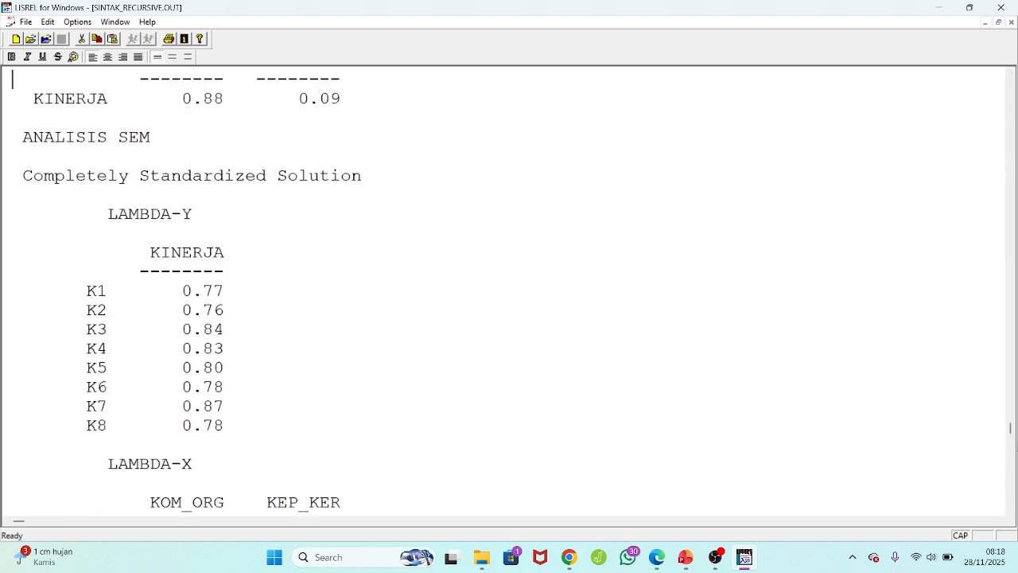
pyautogui.scroll(15, 738, 418)
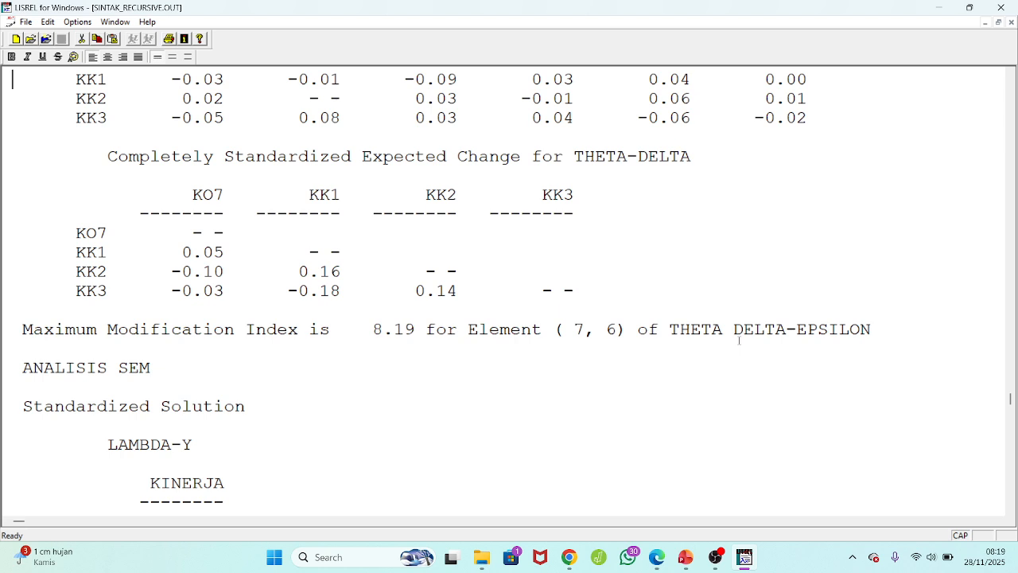
# Examine the THETA-EPS modification indices in the output and highlight the index for the K6–K5 pair.
pyautogui.scroll(15, 739, 339)
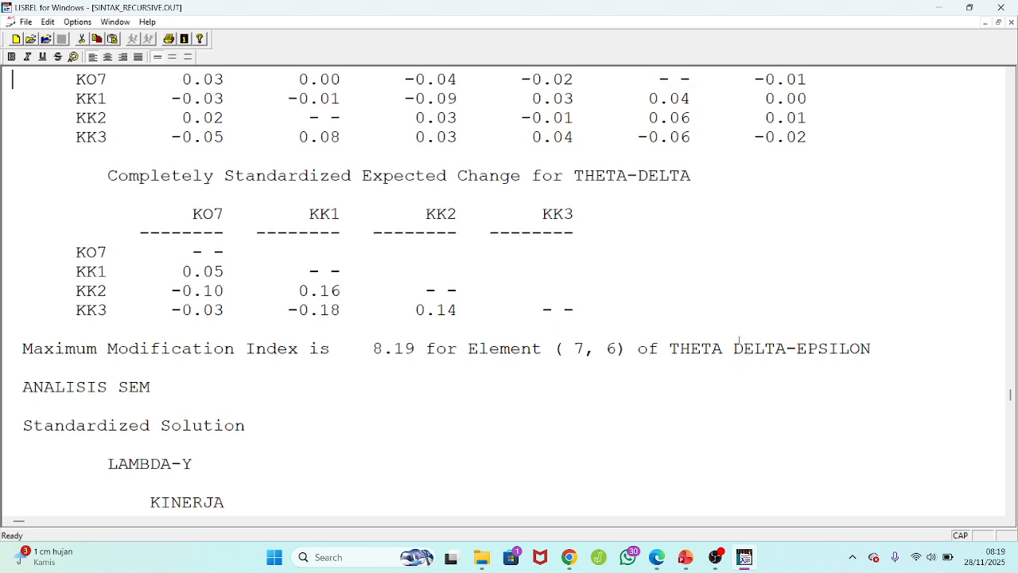
pyautogui.scroll(6, 738, 339)
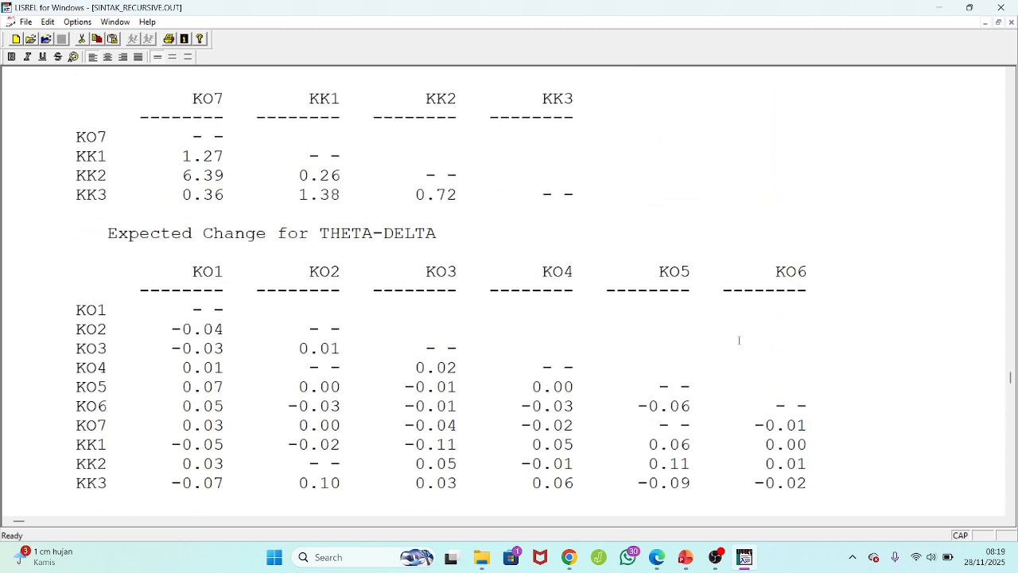
pyautogui.scroll(15, 739, 340)
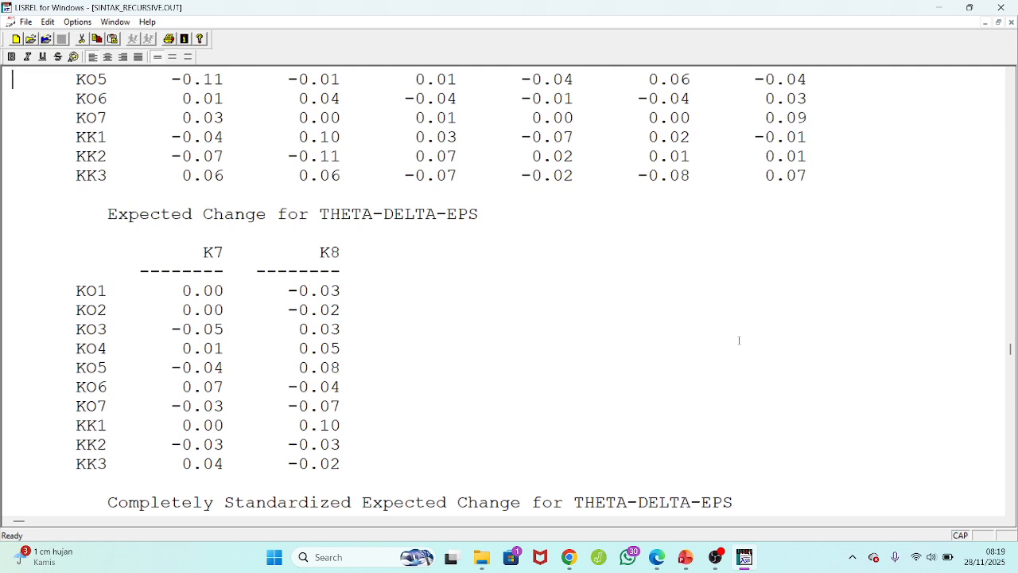
pyautogui.scroll(6, 739, 339)
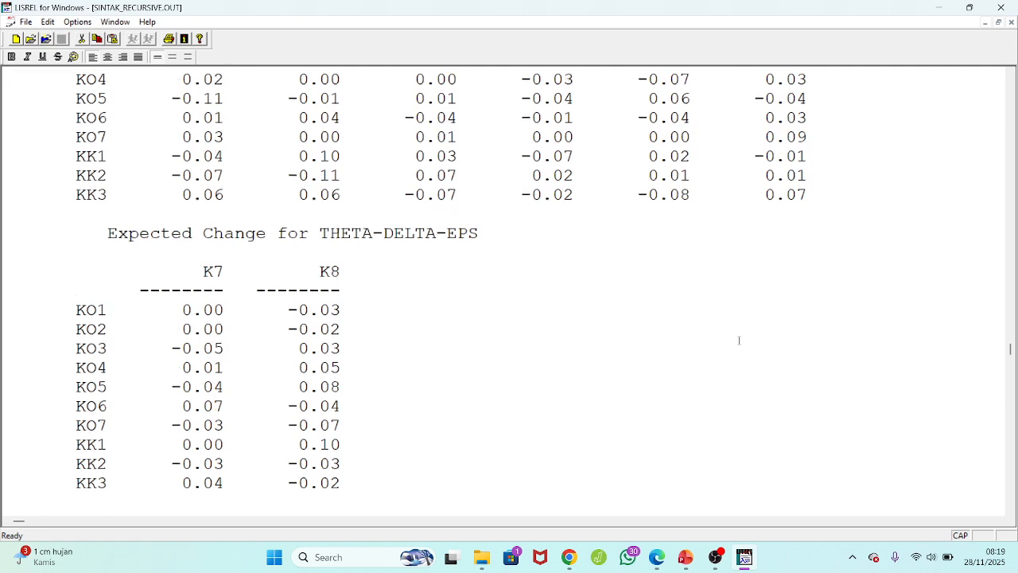
pyautogui.scroll(15, 739, 339)
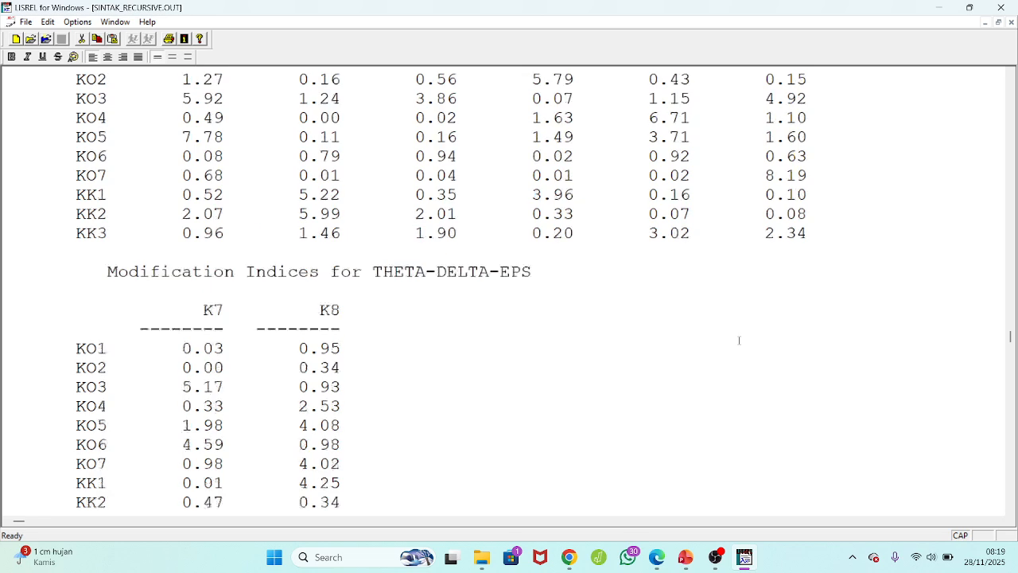
pyautogui.scroll(6, 739, 340)
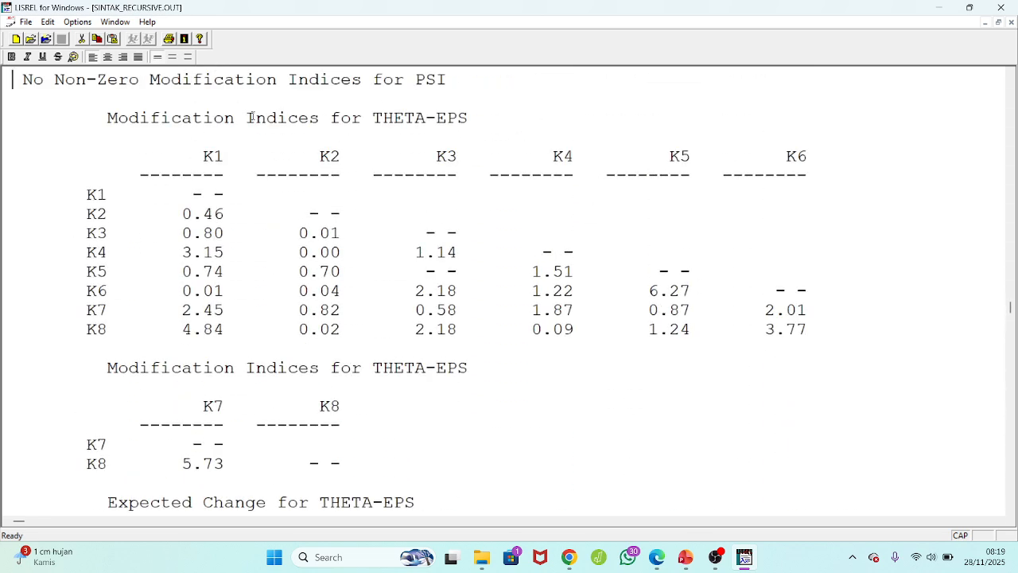
pyautogui.moveTo(97, 116); pyautogui.dragTo(434, 511)
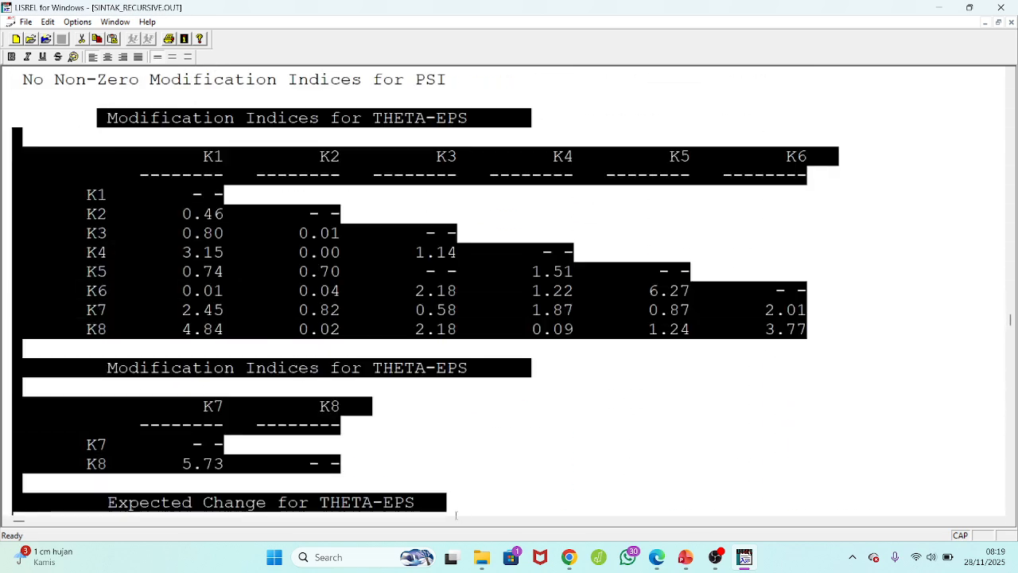
pyautogui.click(422, 252)
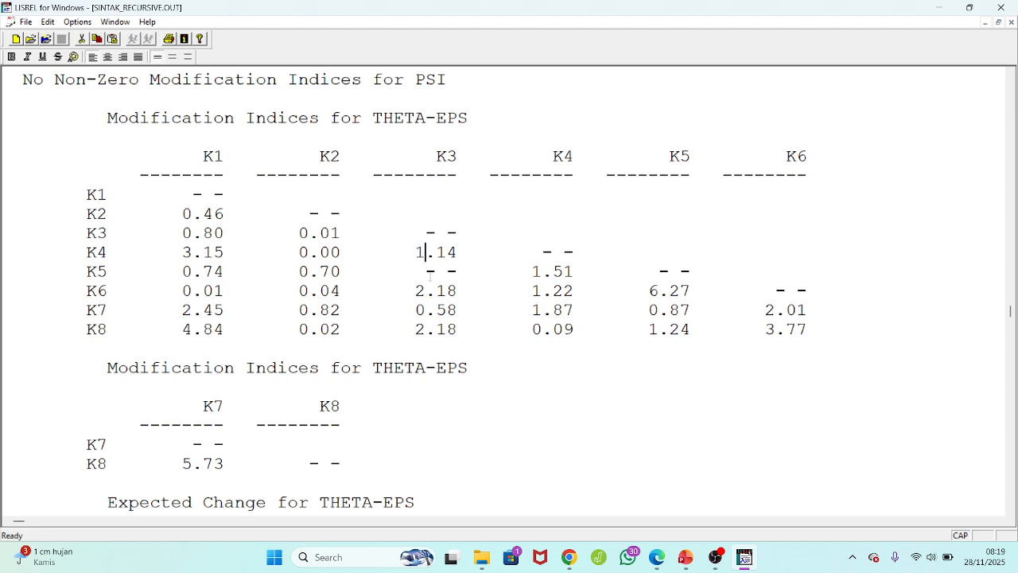
pyautogui.click(191, 213)
pyautogui.moveTo(648, 290); pyautogui.dragTo(692, 290)
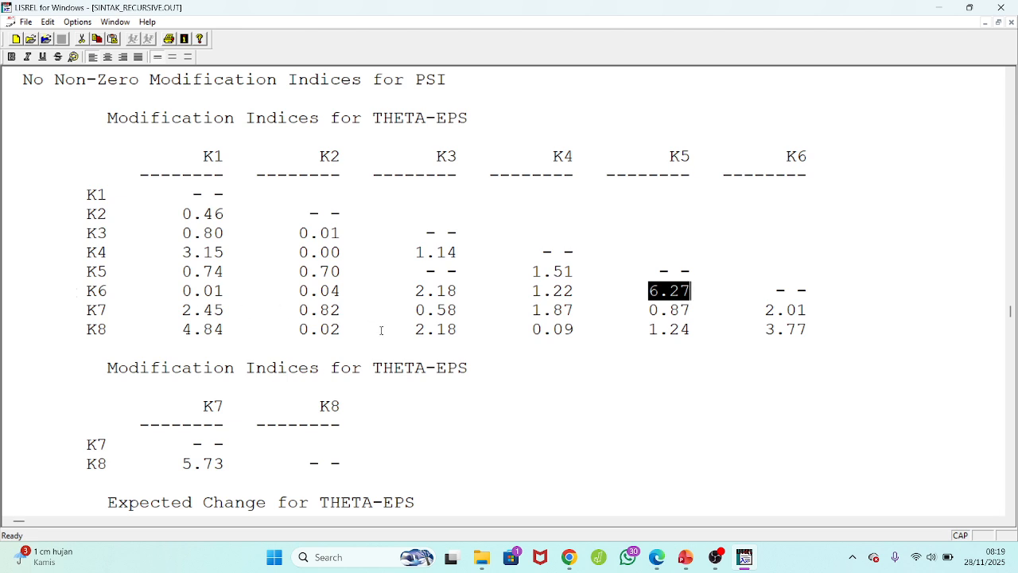
# Examine the THETA-DELTA-EPS modification indices for the KO and KK indicators against K1 to K6.
pyautogui.press('Down')
pyautogui.press('Down')
pyautogui.press('Down')
pyautogui.press('Down')
pyautogui.press('Down')
pyautogui.press('Down')
pyautogui.press('Down')
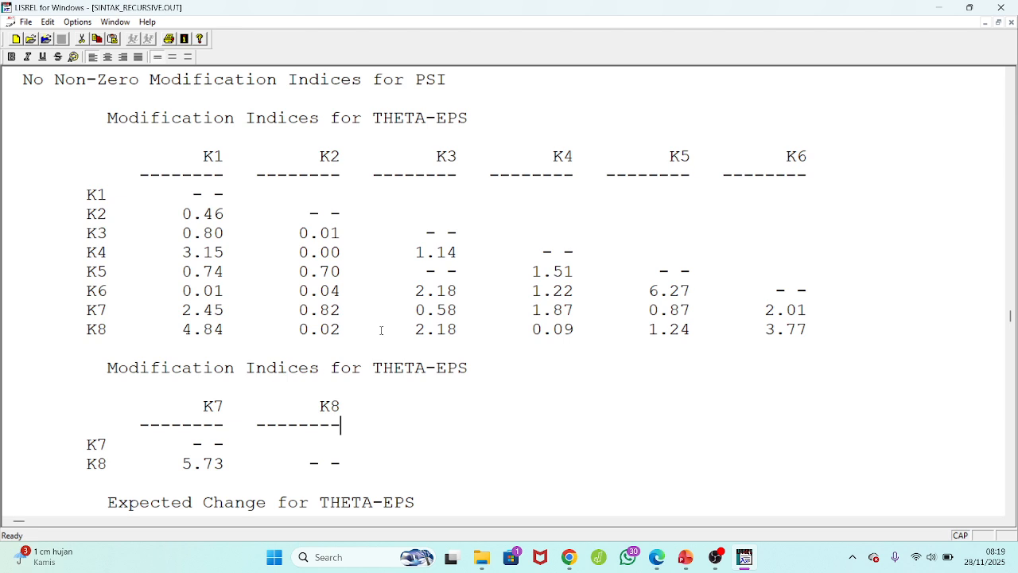
pyautogui.press('Down')
pyautogui.press('Down')
pyautogui.press('Down')
pyautogui.press('Down')
pyautogui.press('Down')
pyautogui.press('Down')
pyautogui.press('Down')
pyautogui.press('Down')
pyautogui.press('Down')
pyautogui.press('Down')
pyautogui.press('Down')
pyautogui.press('Down')
pyautogui.press('Down')
pyautogui.press('Down')
pyautogui.press('Down')
pyautogui.press('Down')
pyautogui.press('Down')
pyautogui.press('Down')
pyautogui.press('Down')
pyautogui.press('Down')
pyautogui.press('Down')
pyautogui.press('Down')
pyautogui.press('Down')
pyautogui.press('Down')
pyautogui.press('Down')
pyautogui.press('Down')
pyautogui.press('Down')
pyautogui.press('Down')
pyautogui.press('Down')
pyautogui.press('Down')
pyautogui.press('Down')
pyautogui.press('Down')
pyautogui.press('Down')
pyautogui.press('Down')
pyautogui.press('Down')
pyautogui.press('Down')
pyautogui.press('Down')
pyautogui.press('Down')
pyautogui.press('Down')
pyautogui.press('Down')
pyautogui.press('Down')
pyautogui.press('Down')
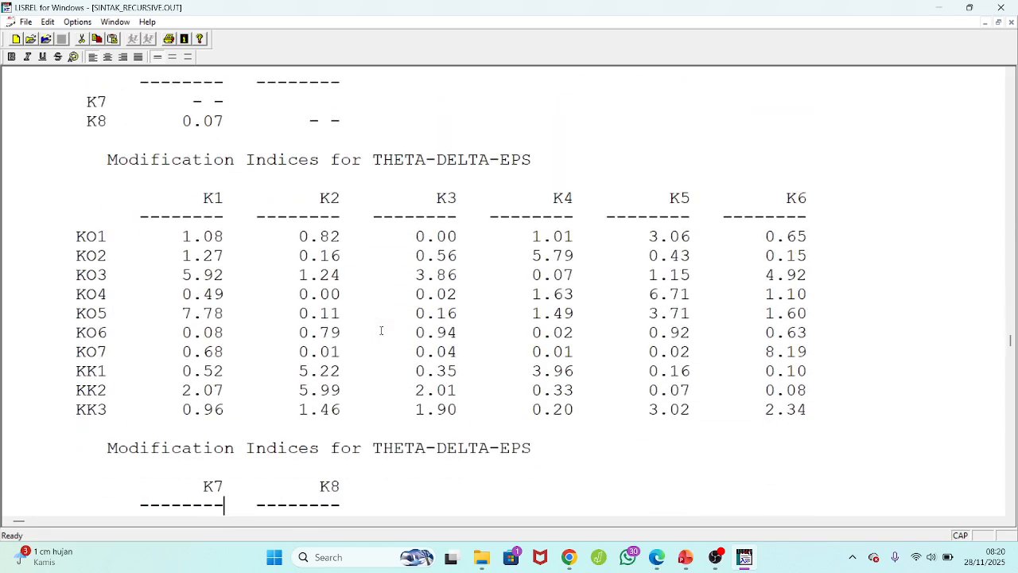
# Examine the THETA-DELTA modification indices and highlight the index for the KK1–KO3 pair.
pyautogui.press('Down')
pyautogui.press('Down')
pyautogui.press('Down')
pyautogui.press('Down')
pyautogui.press('Down')
pyautogui.press('Down')
pyautogui.press('Down')
pyautogui.press('Down')
pyautogui.press('Down')
pyautogui.press('Down')
pyautogui.press('Down')
pyautogui.press('Down')
pyautogui.press('Down')
pyautogui.press('Down')
pyautogui.press('Down')
pyautogui.press('Down')
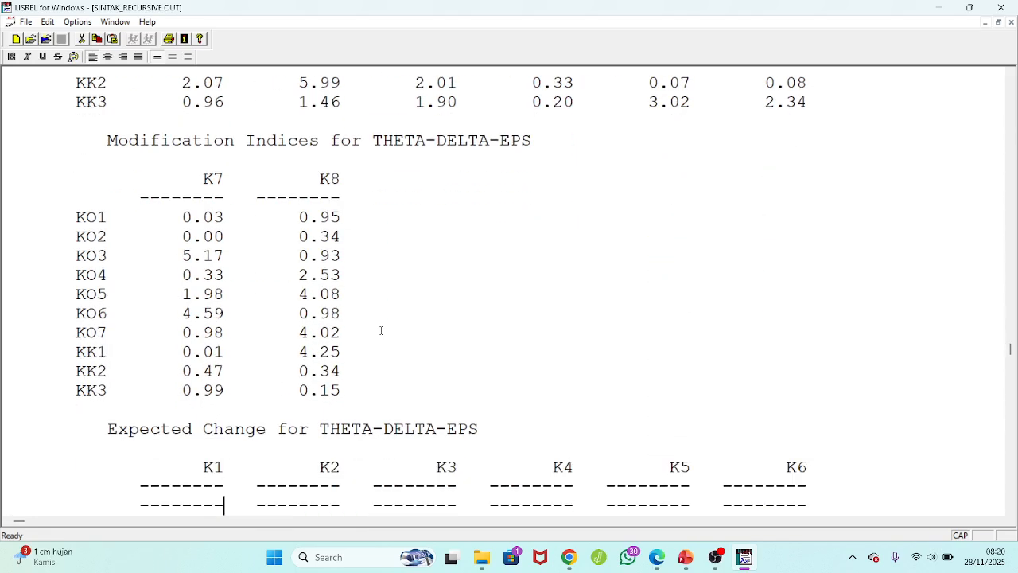
pyautogui.press('Down')
pyautogui.press('Down')
pyautogui.press('Down')
pyautogui.press('Down')
pyautogui.press('Down')
pyautogui.press('Down')
pyautogui.press('Down')
pyautogui.press('Down')
pyautogui.press('Down')
pyautogui.press('Down')
pyautogui.press('Down')
pyautogui.press('Down')
pyautogui.press('Down')
pyautogui.press('Down')
pyautogui.press('Down')
pyautogui.press('Down')
pyautogui.press('Down')
pyautogui.press('Down')
pyautogui.press('Down')
pyautogui.press('Down')
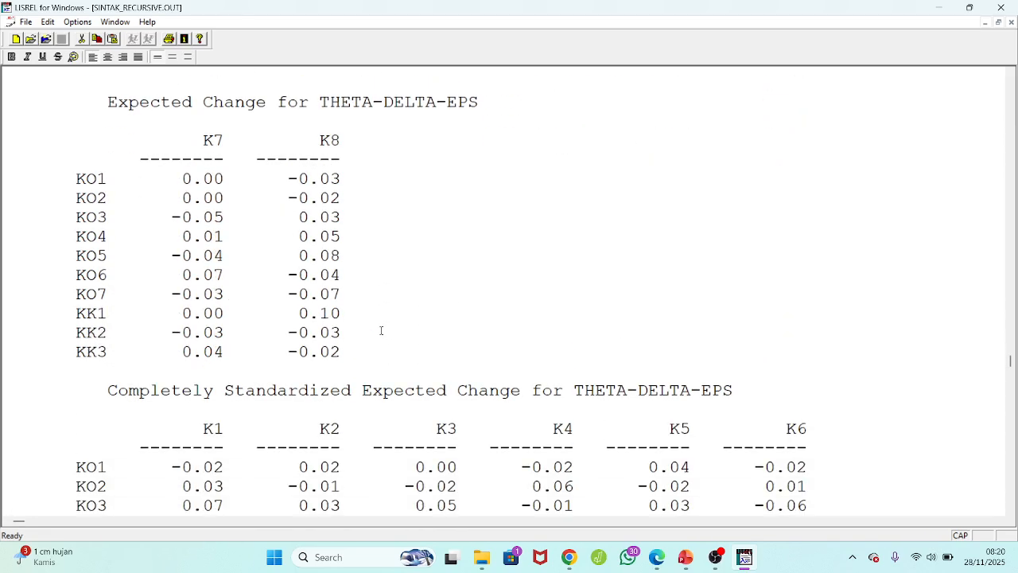
pyautogui.press('Down')
pyautogui.press('Down')
pyautogui.press('Down')
pyautogui.press('Down')
pyautogui.press('Down')
pyautogui.press('Down')
pyautogui.press('Down')
pyautogui.press('Down')
pyautogui.press('Down')
pyautogui.press('Down')
pyautogui.press('Down')
pyautogui.press('Down')
pyautogui.press('Down')
pyautogui.press('Down')
pyautogui.press('Down')
pyautogui.press('Down')
pyautogui.press('Down')
pyautogui.press('Down')
pyautogui.press('Down')
pyautogui.press('Down')
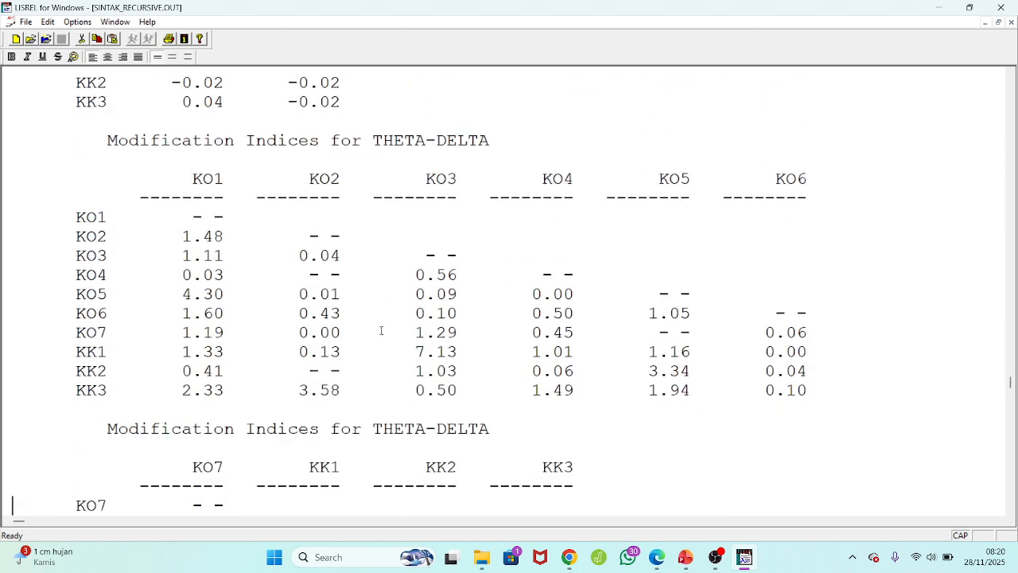
pyautogui.press('Down')
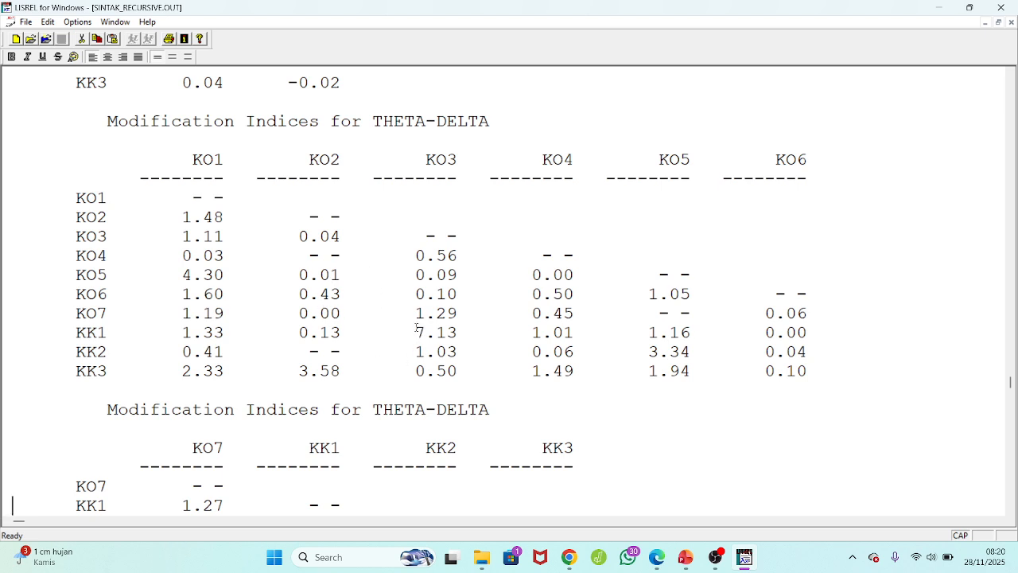
pyautogui.moveTo(415, 331); pyautogui.dragTo(459, 335)
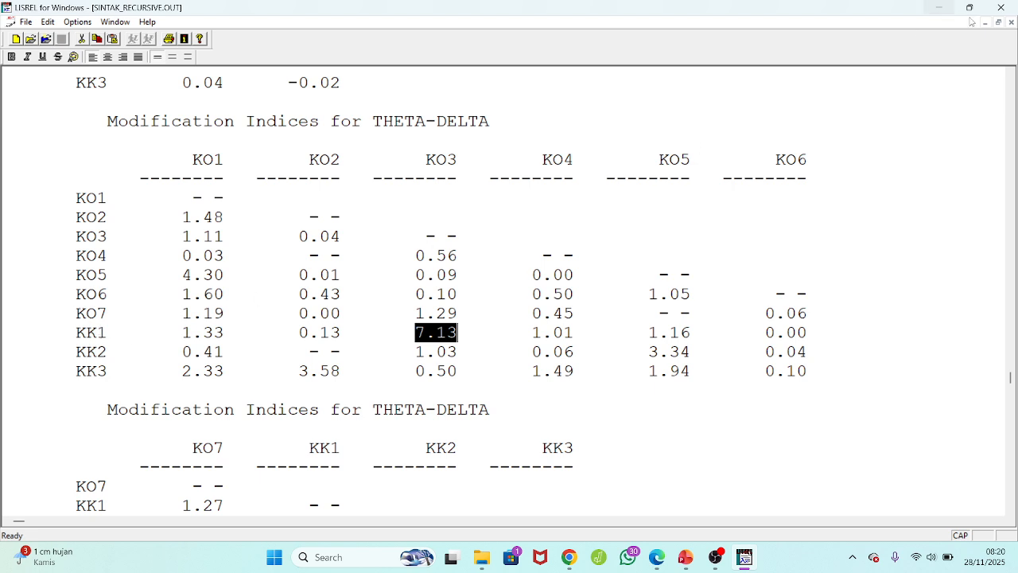
# Close the output file and activate the terms from TD 3 8 onward on the FR line by removing the exclamation mark before them.
pyautogui.click(1010, 22)
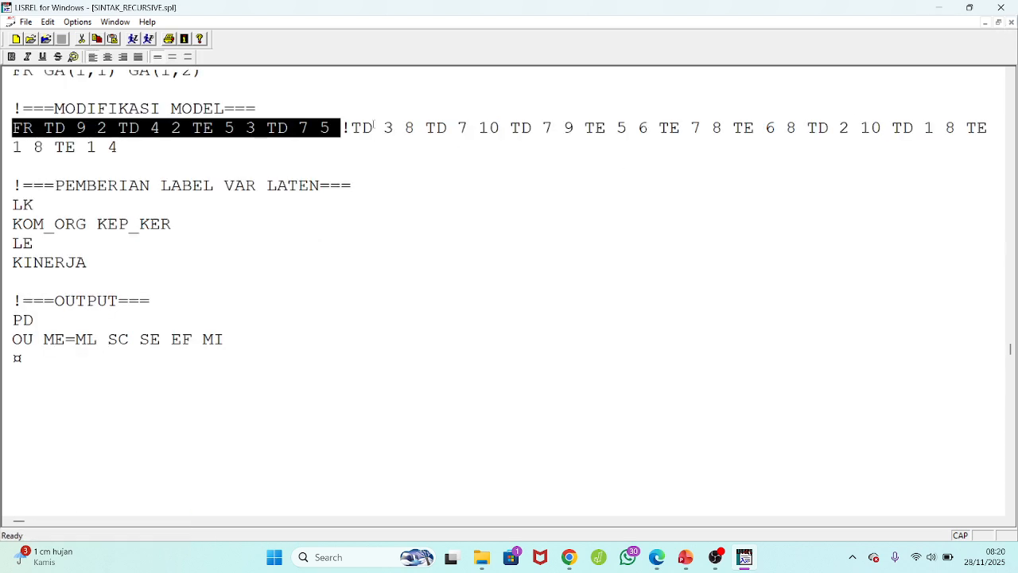
pyautogui.click(353, 128)
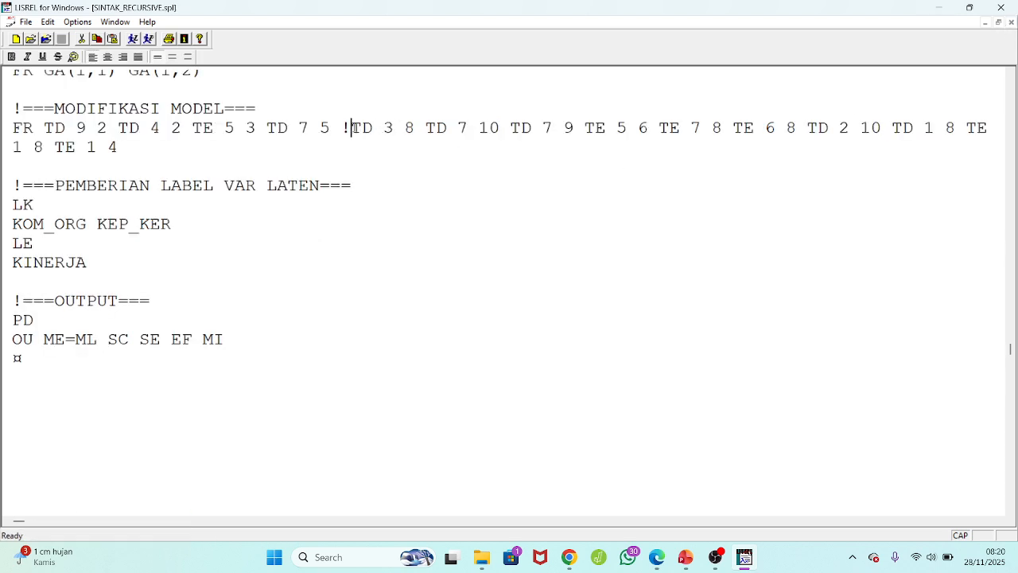
pyautogui.press('BackSpace')
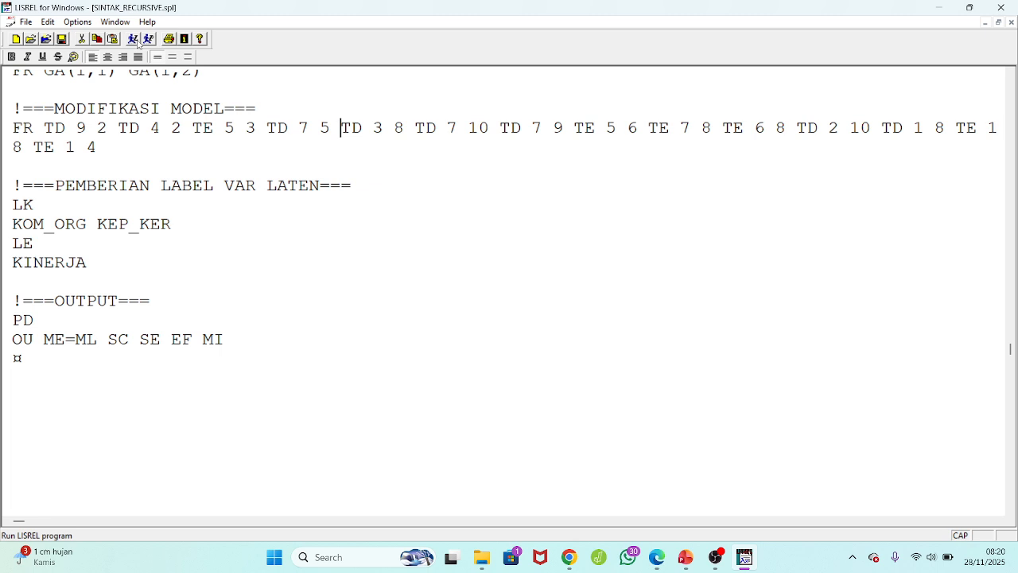
# Run the syntax with LISREL and display the T-values on the path diagram.
pyautogui.click(135, 39)
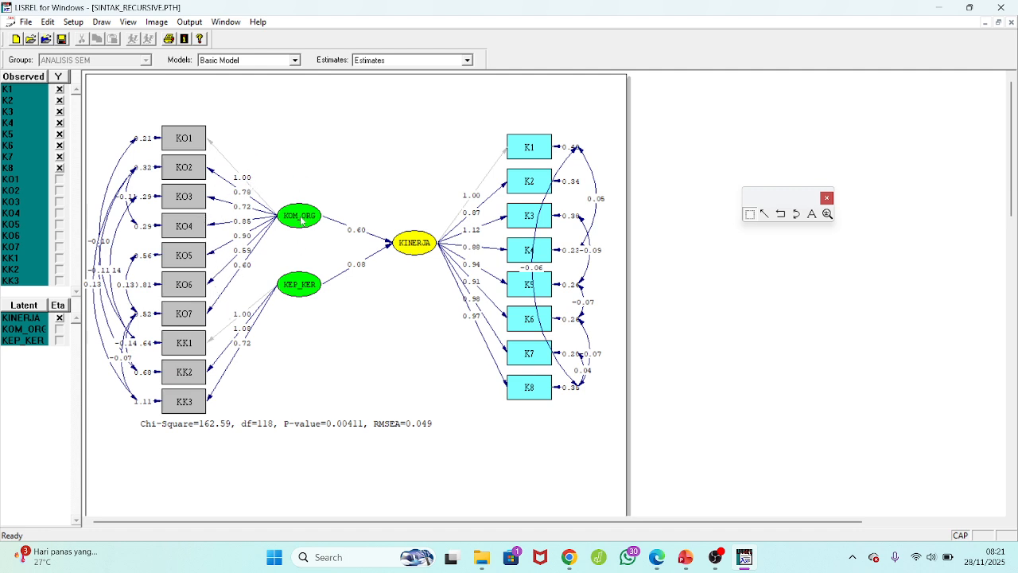
pyautogui.click(447, 61)
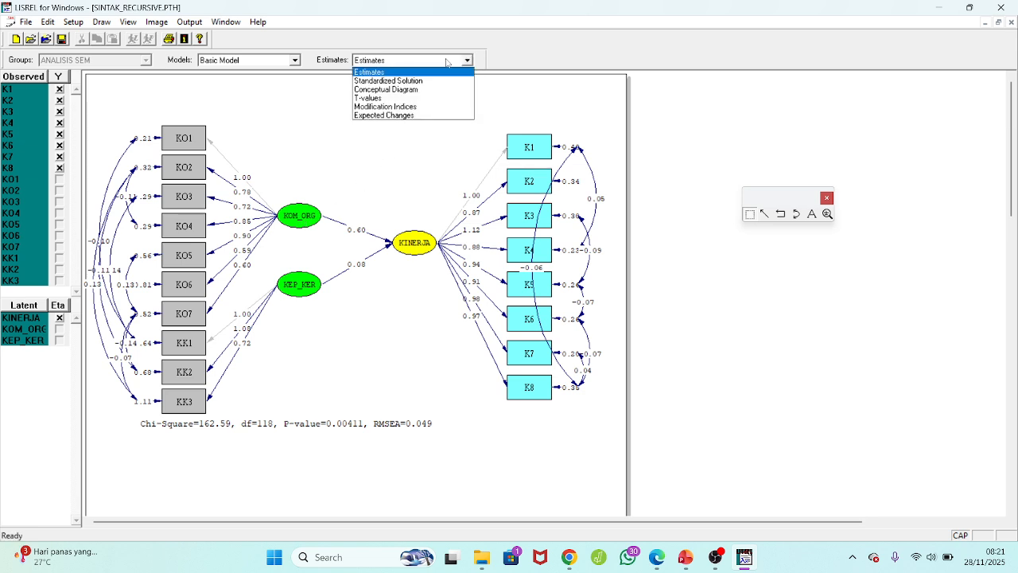
pyautogui.click(395, 98)
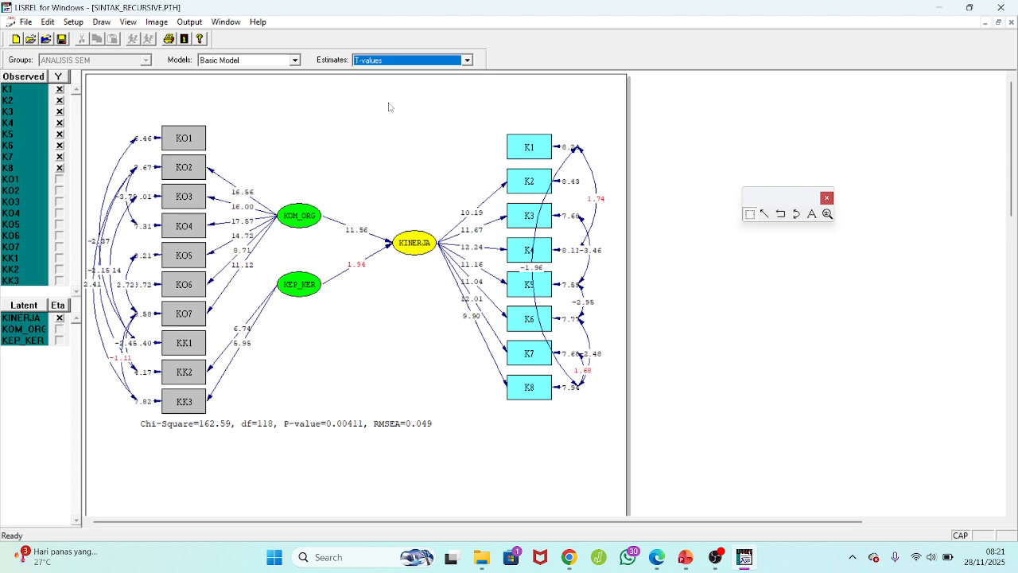